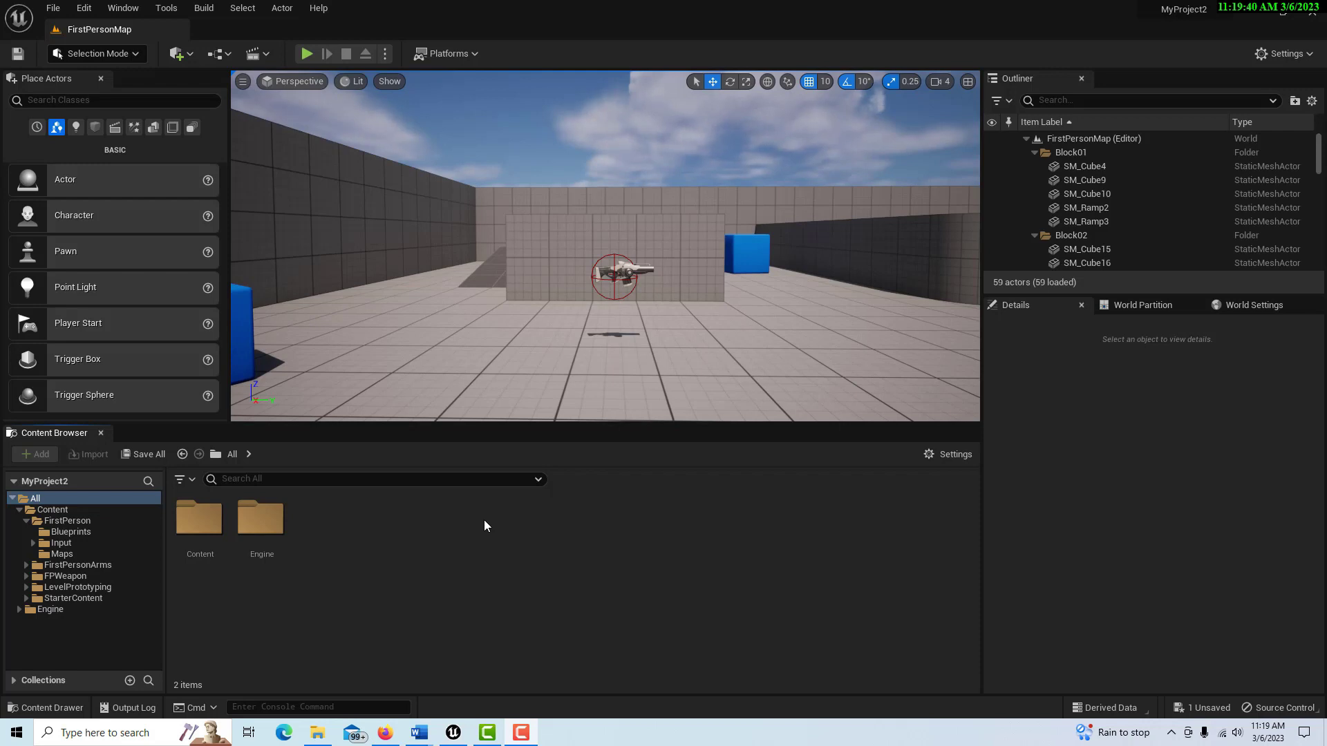
- Navigate into the Content > FirstPerson > Blueprints folder
click(52, 509)
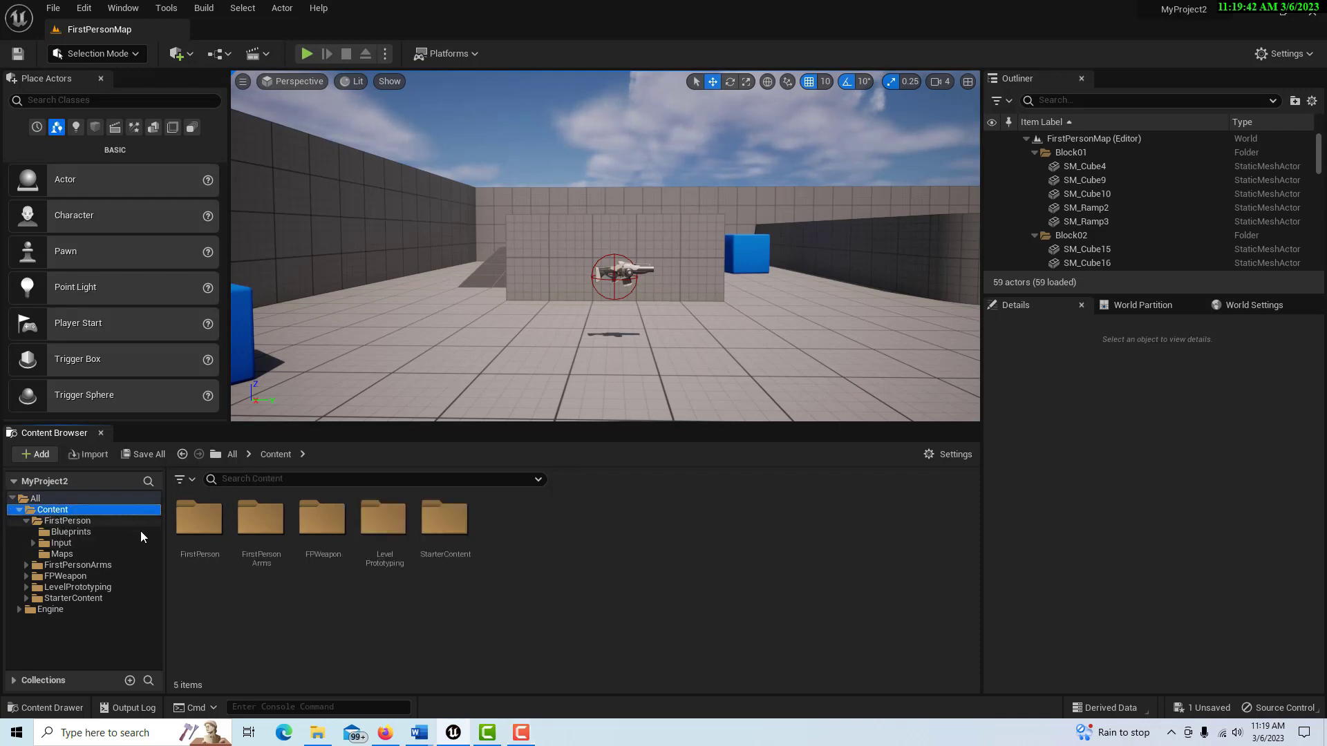
click(194, 523)
double_click(194, 523)
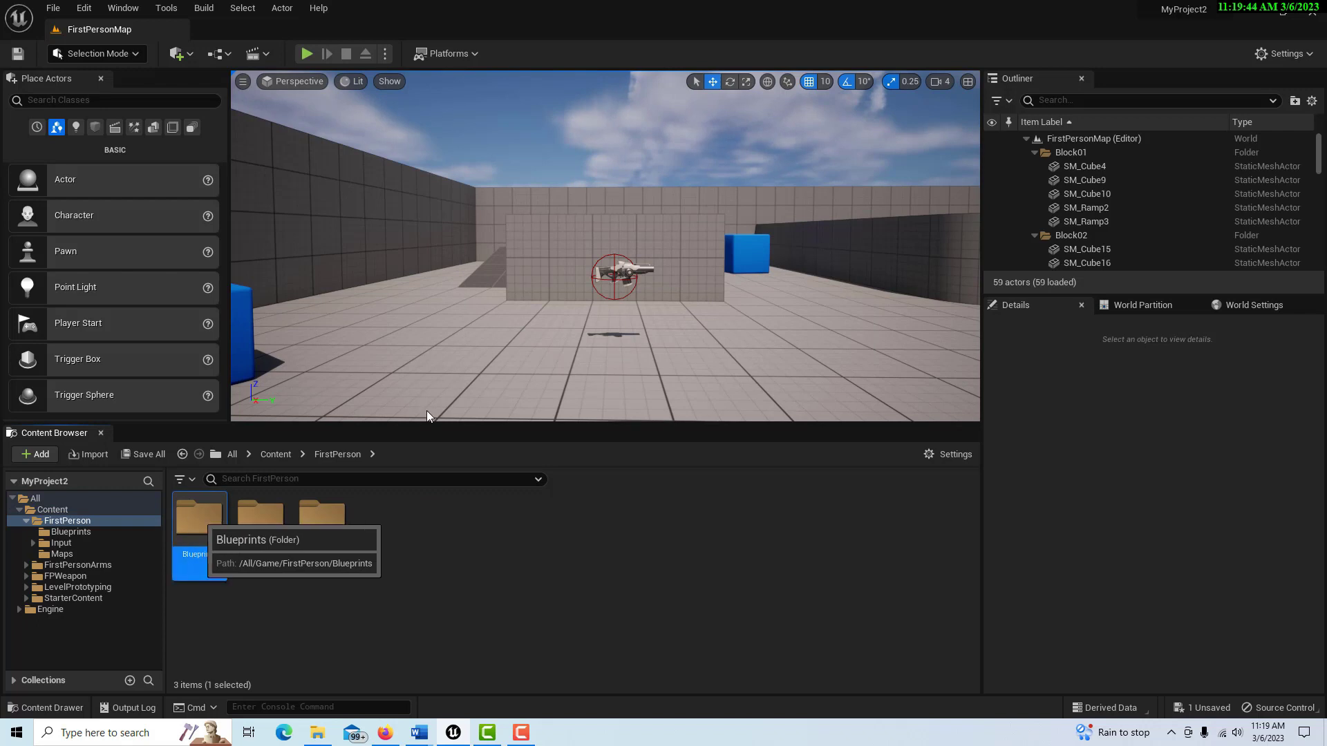
double_click(200, 519)
- Create a User Widget-based Widget Blueprint named NewWidgetBlueprint and open it in the designer
right_click(549, 534)
mouse_move(608, 522)
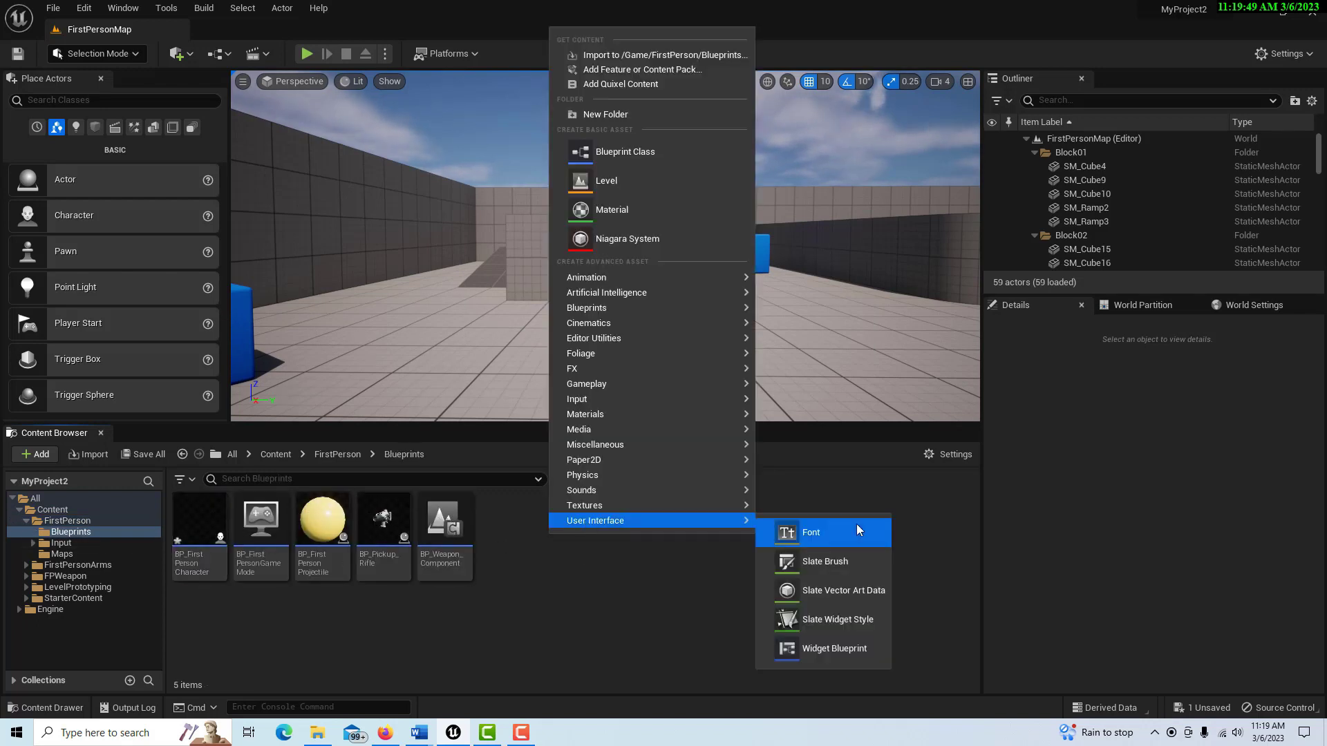
click(853, 649)
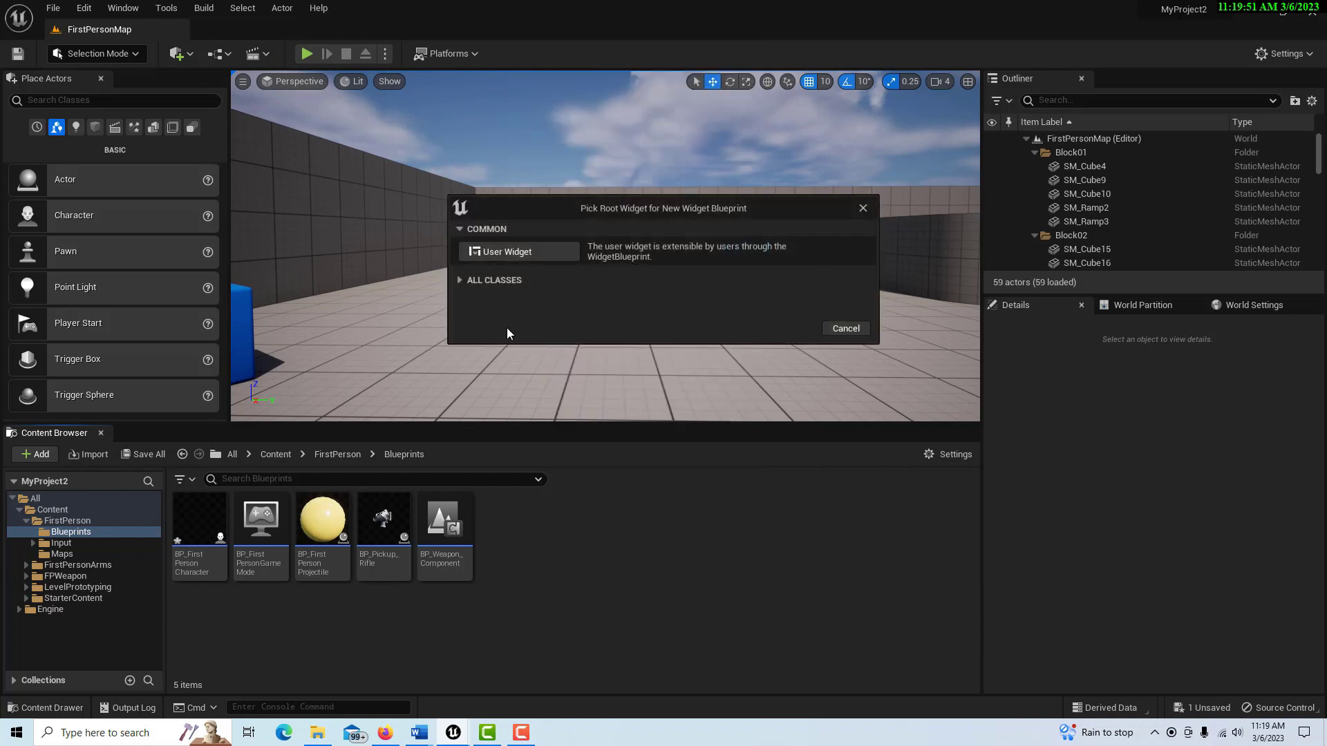
click(534, 253)
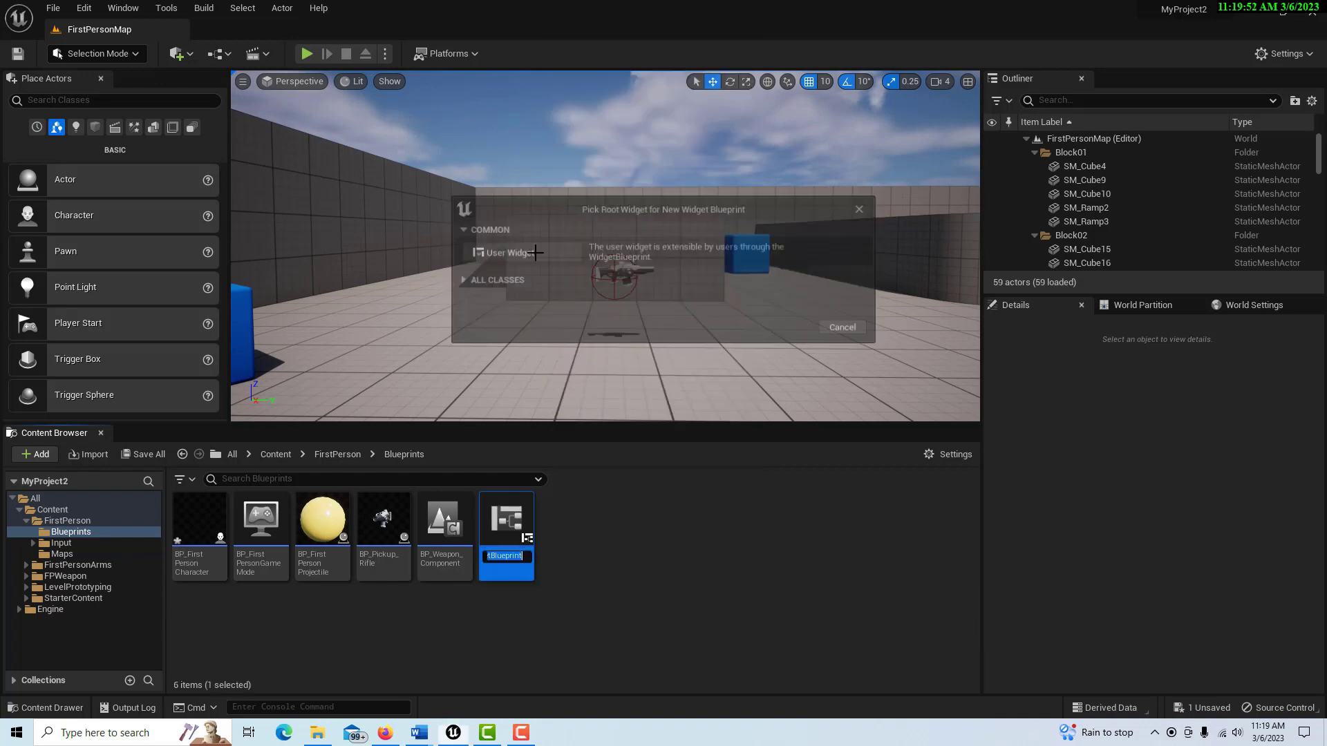
double_click(512, 521)
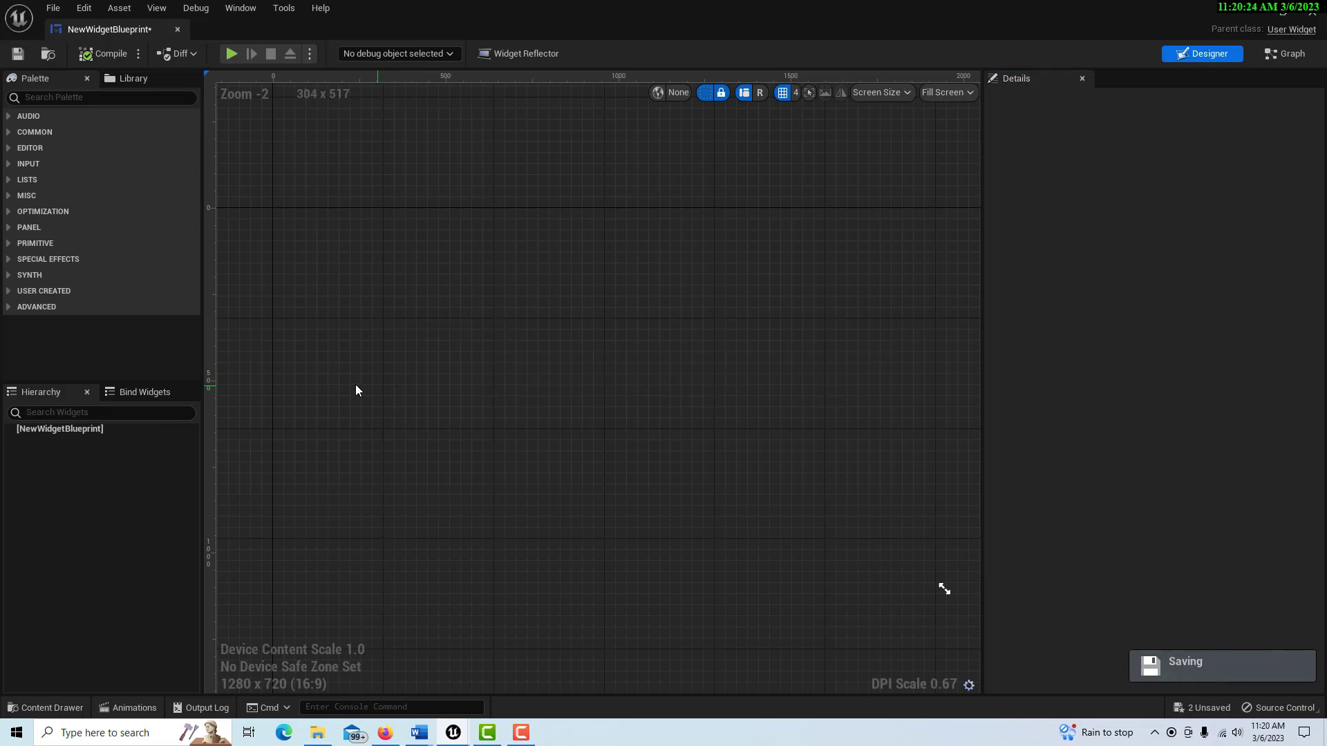
- Search the Palette for 'can' and place a Canvas Panel as the widget's root
click(80, 97)
text(can)
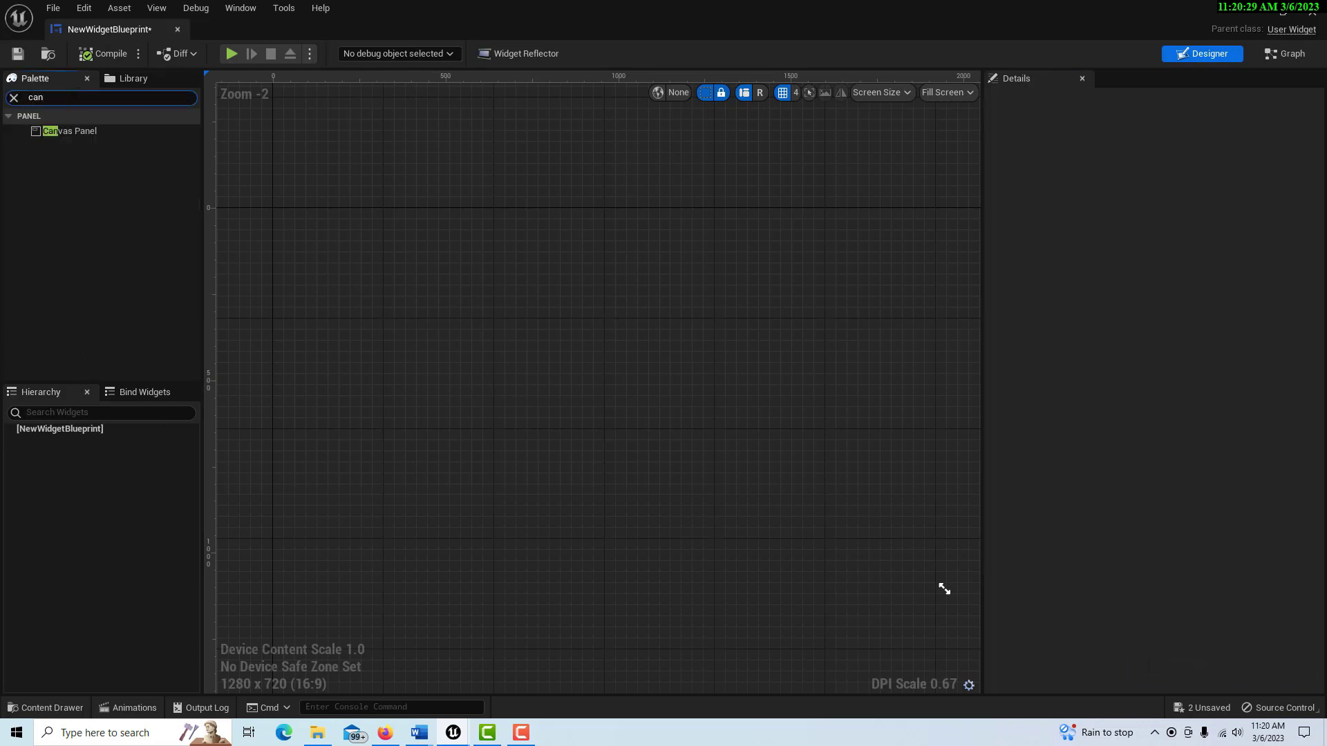
drag(81, 135, 498, 415)
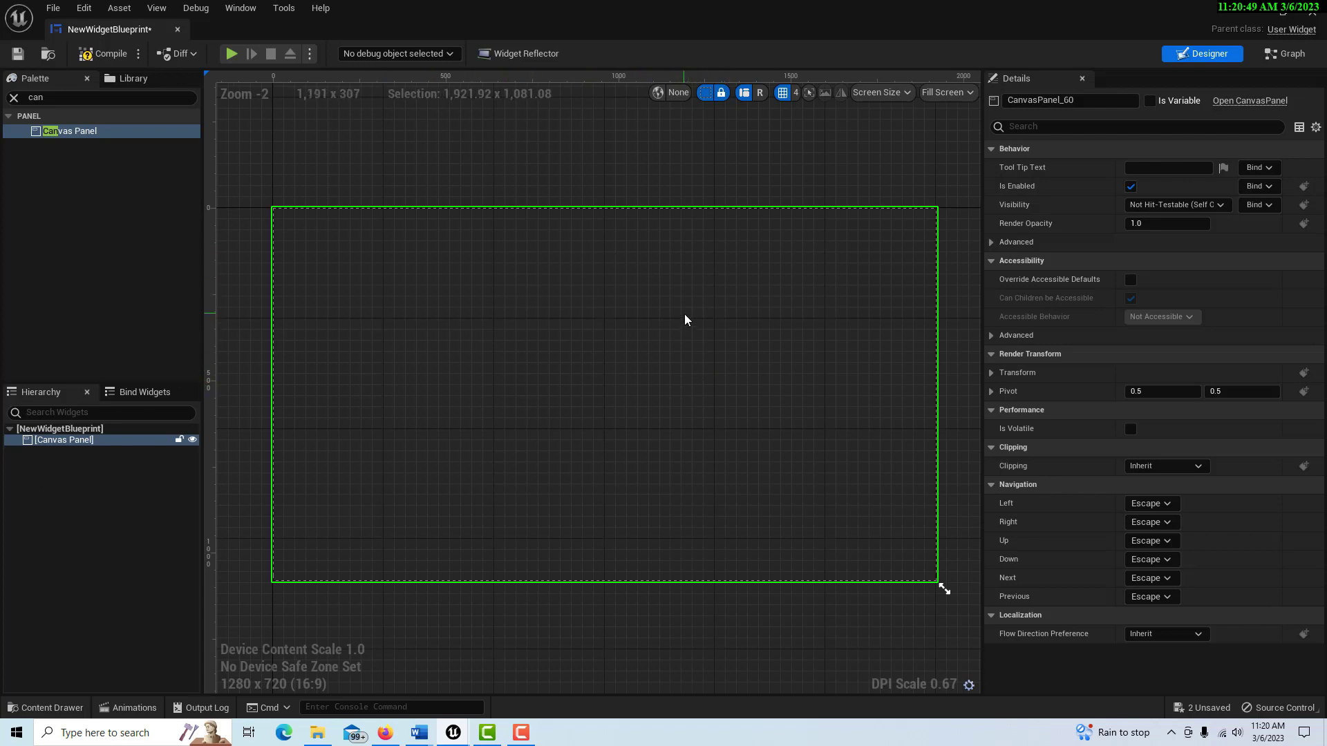
click(57, 99)
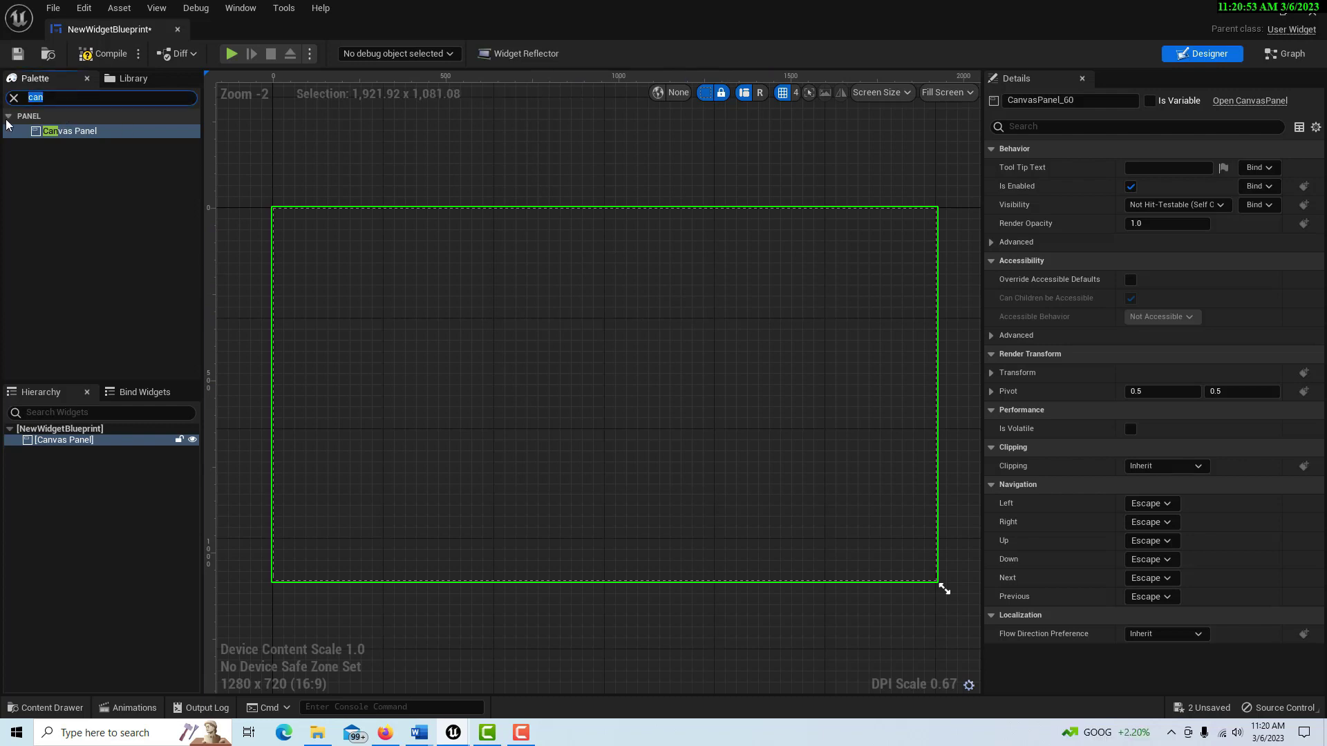
- Add an Overlay inside the Canvas Panel
text(over)
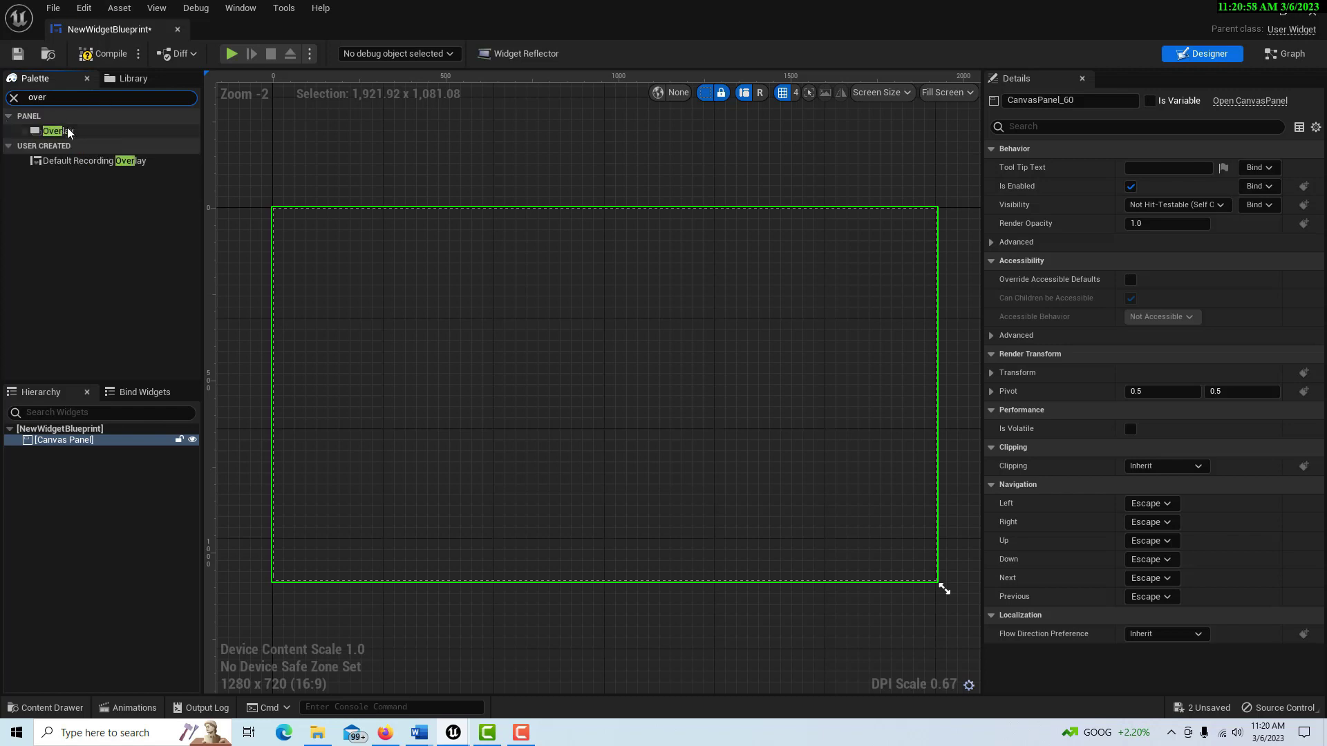
drag(58, 131, 88, 441)
click(68, 454)
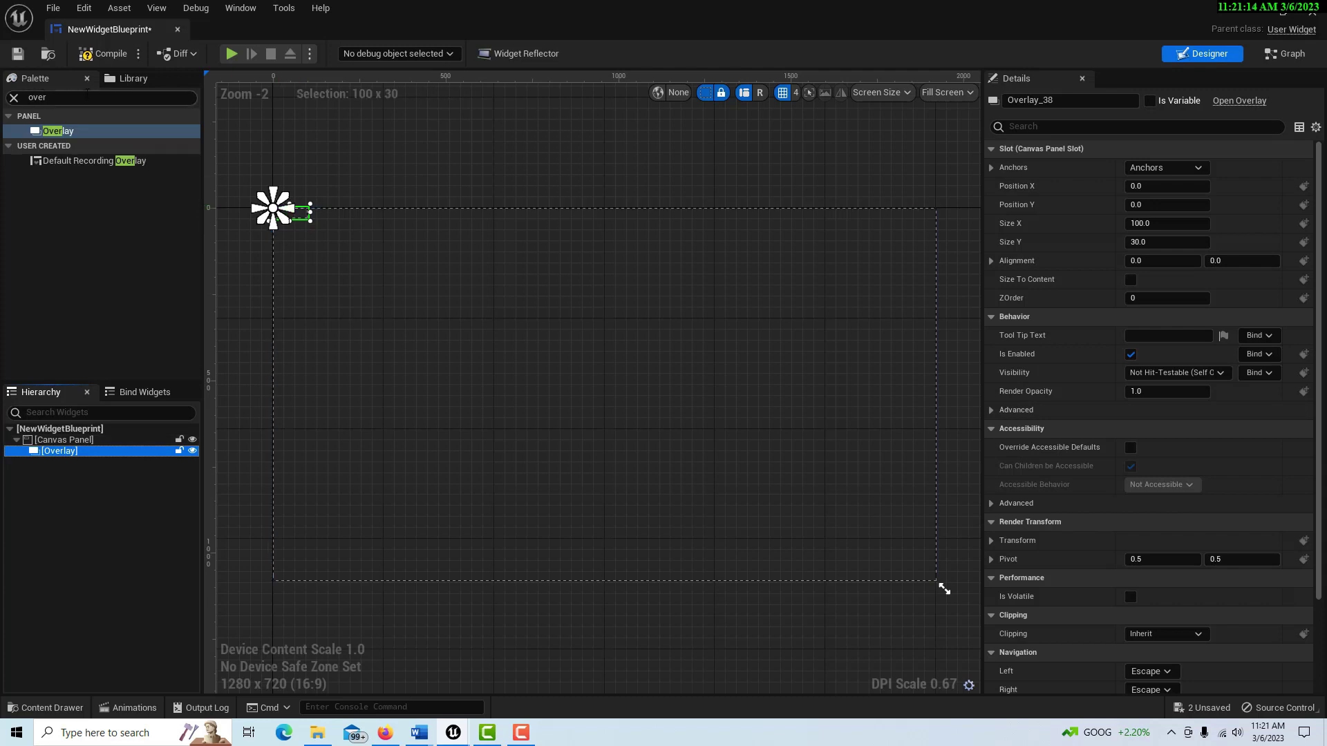
- Add two Text Block widgets as children of the Overlay
click(42, 97)
text(text)
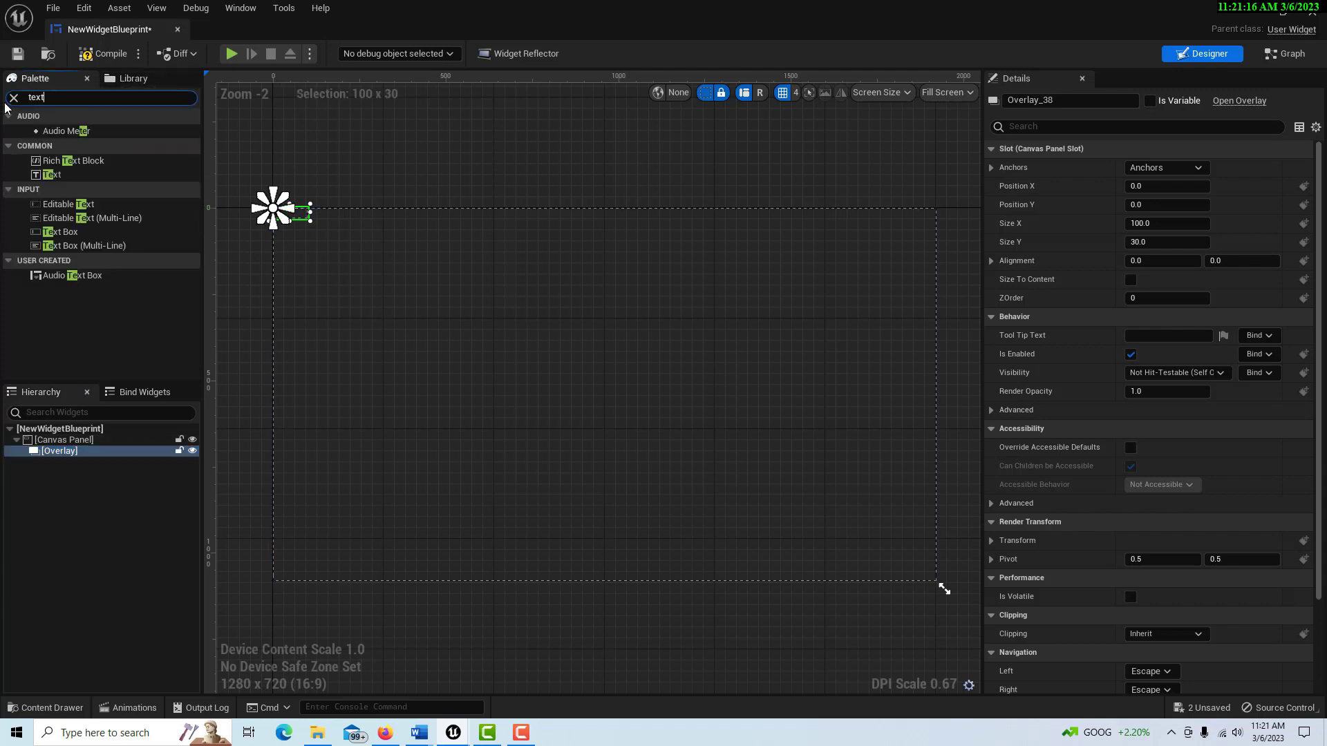
drag(53, 148, 55, 452)
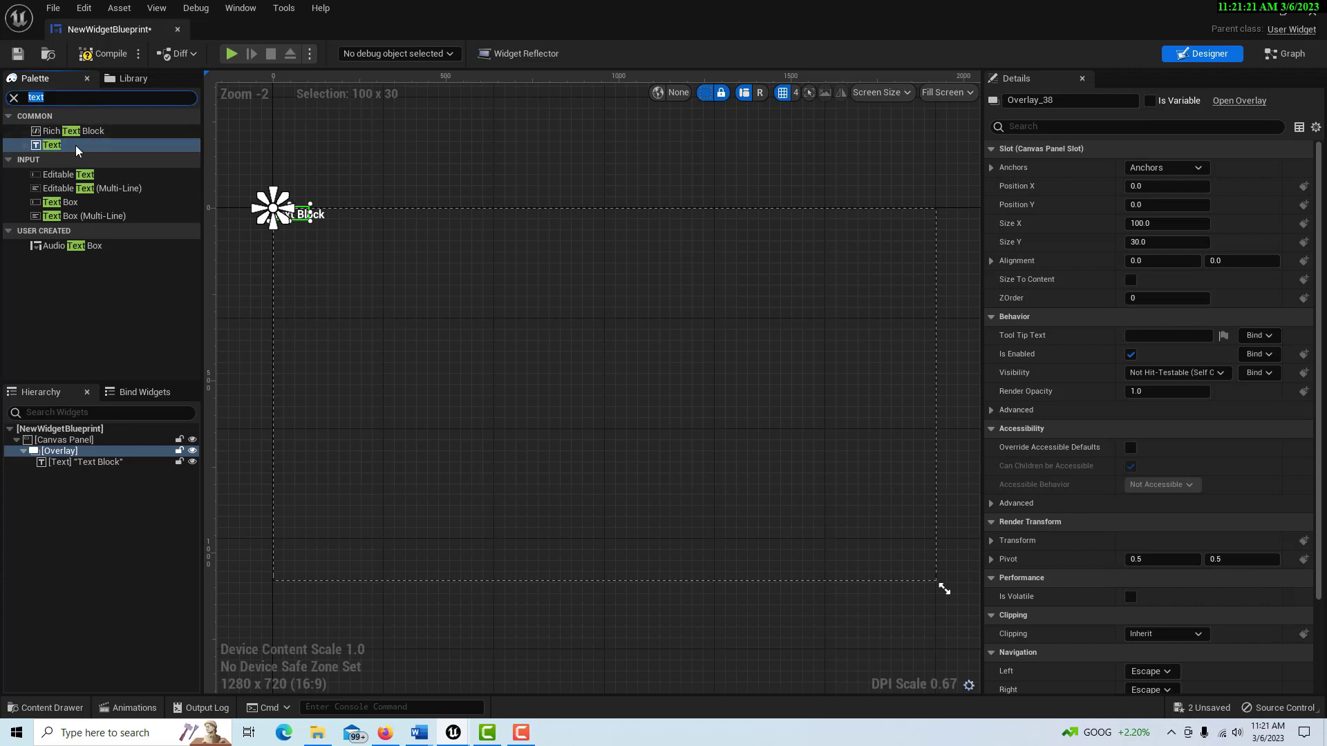
drag(52, 144, 59, 450)
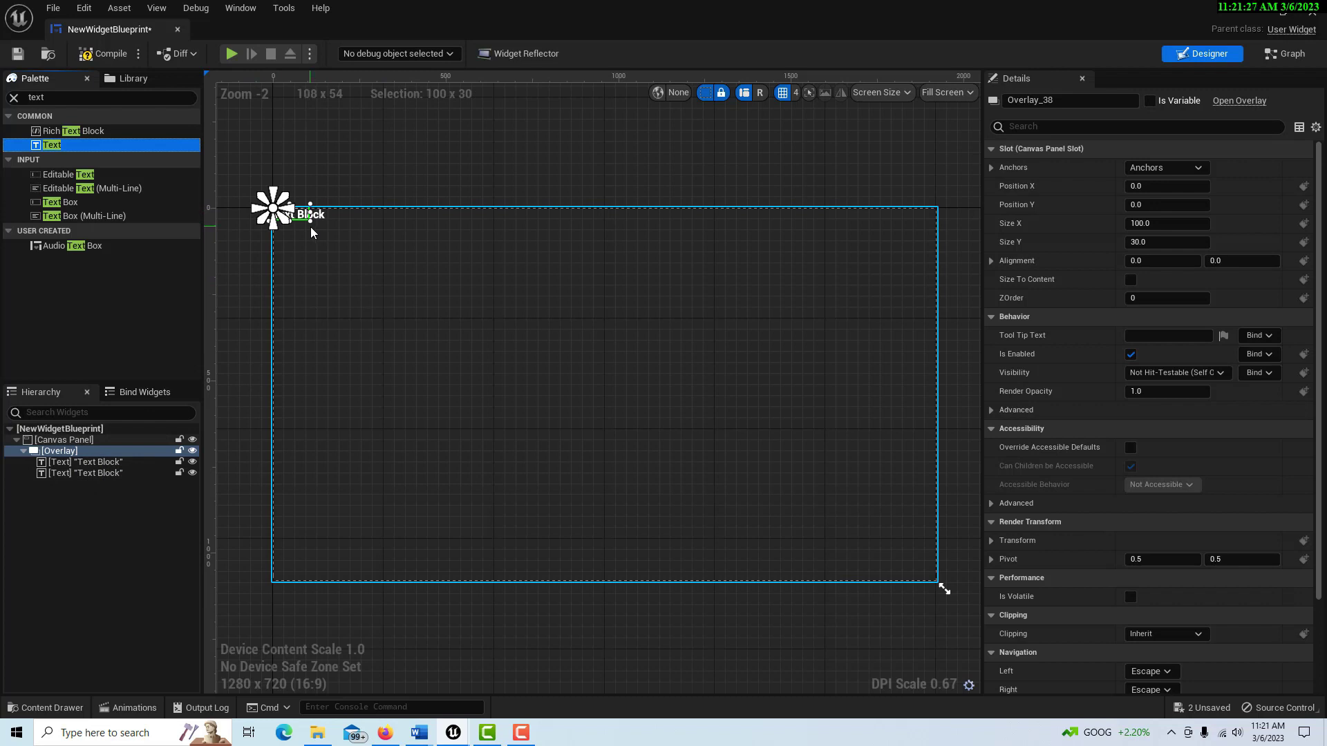
click(101, 463)
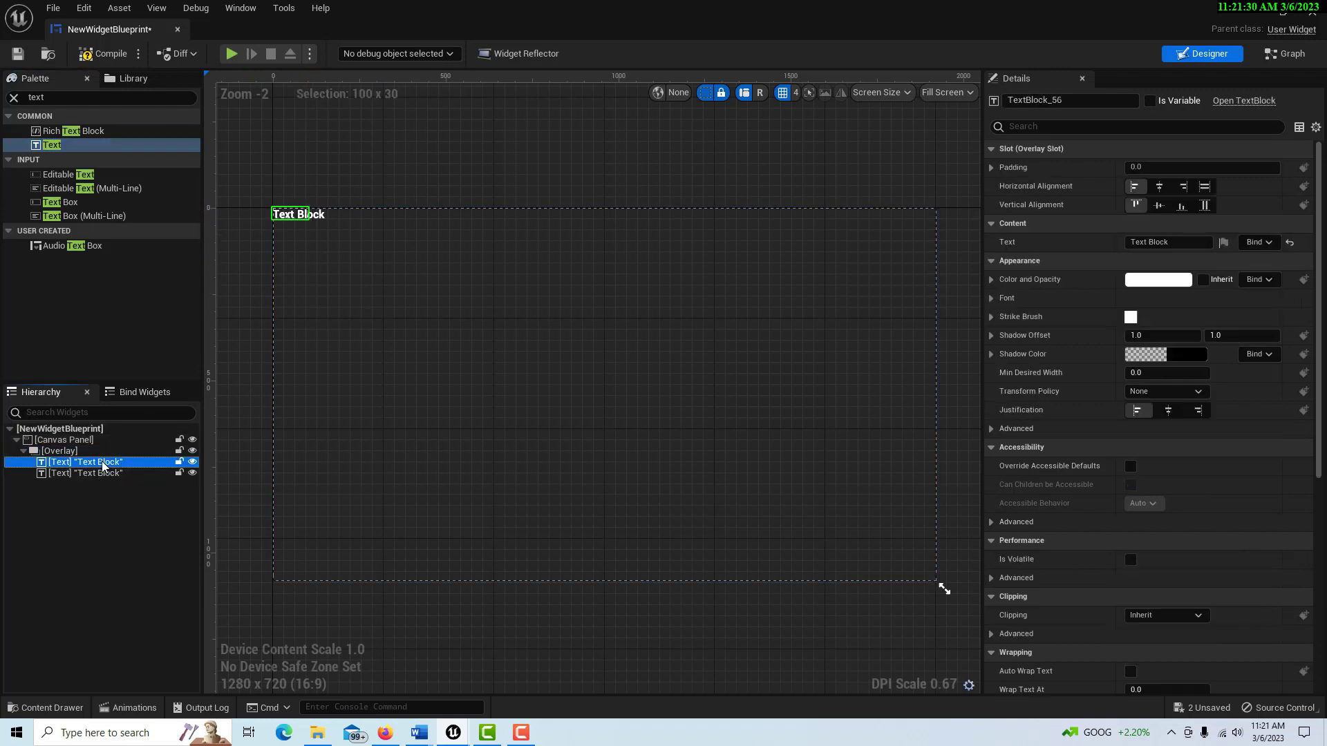
- Rename the text blocks to Text1 and Text2, making Text1 a variable
click(1150, 102)
click(1076, 104)
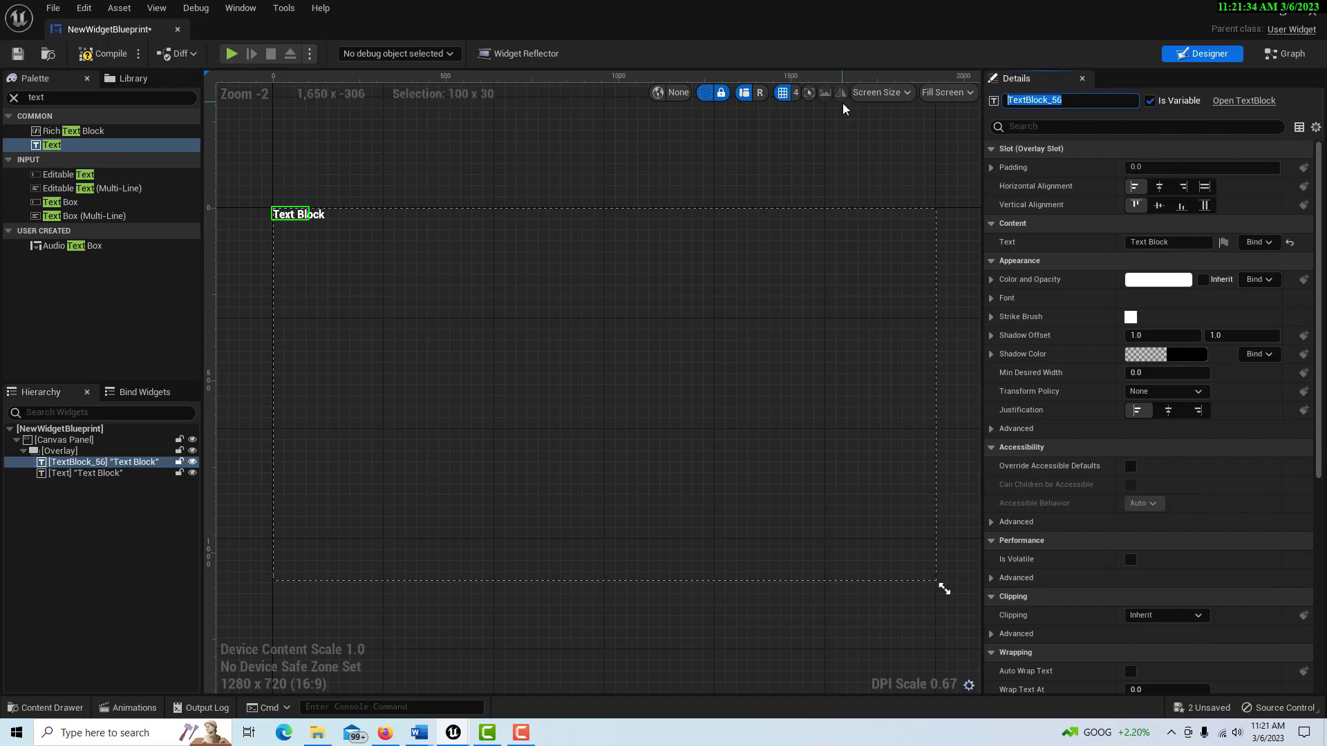
text(Text1)
key(Return)
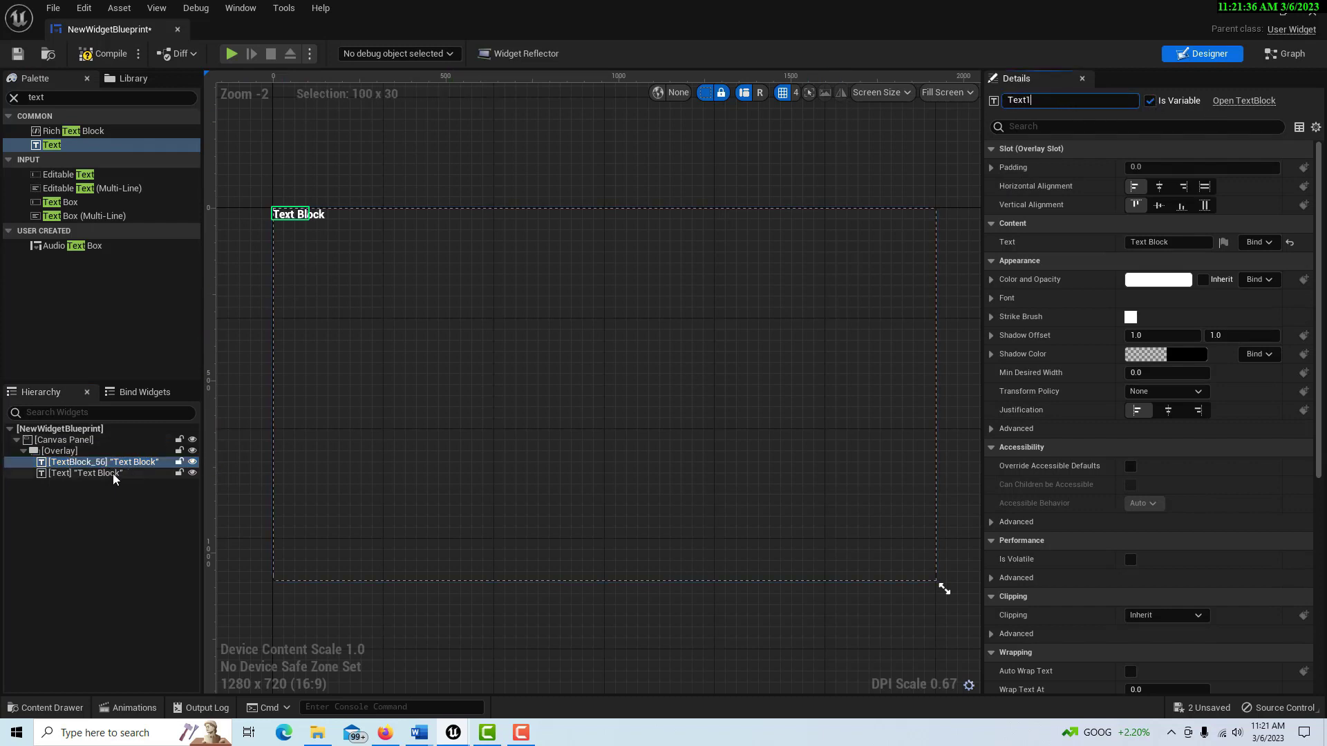
click(121, 474)
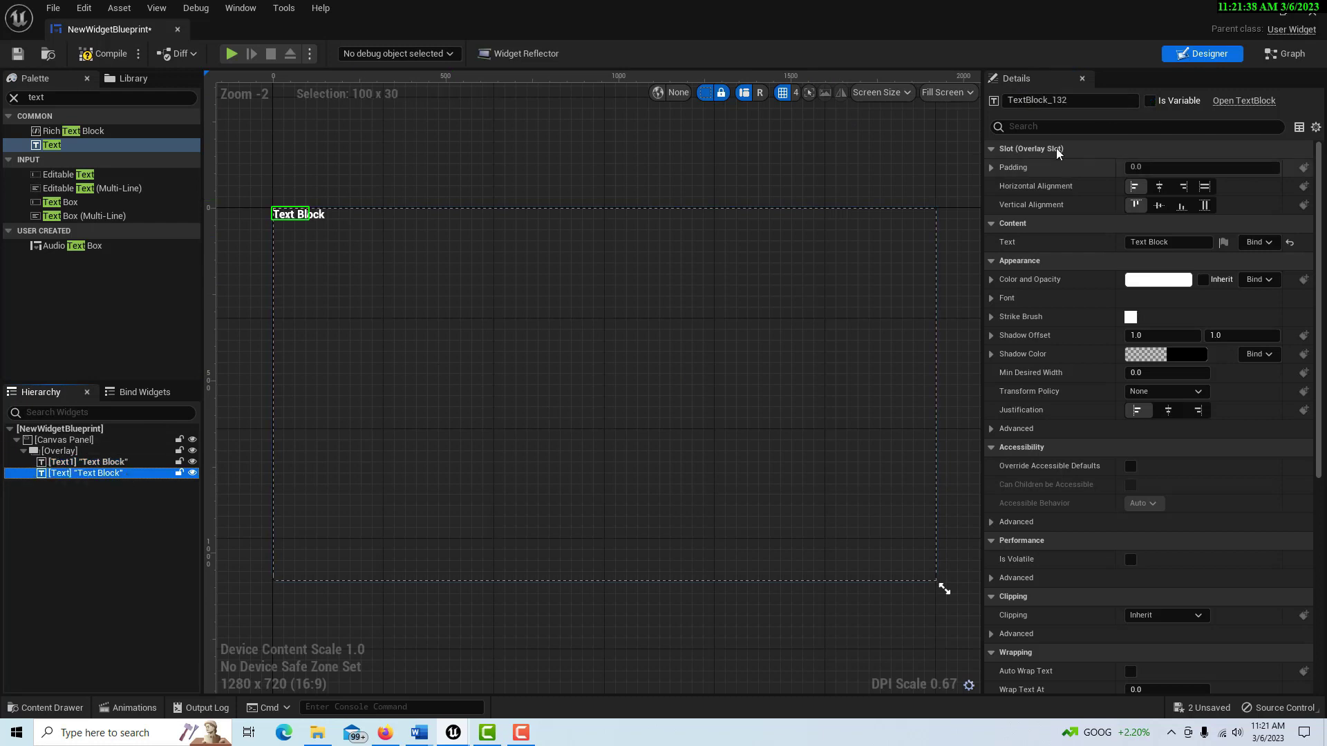
click(1071, 101)
text(Text2)
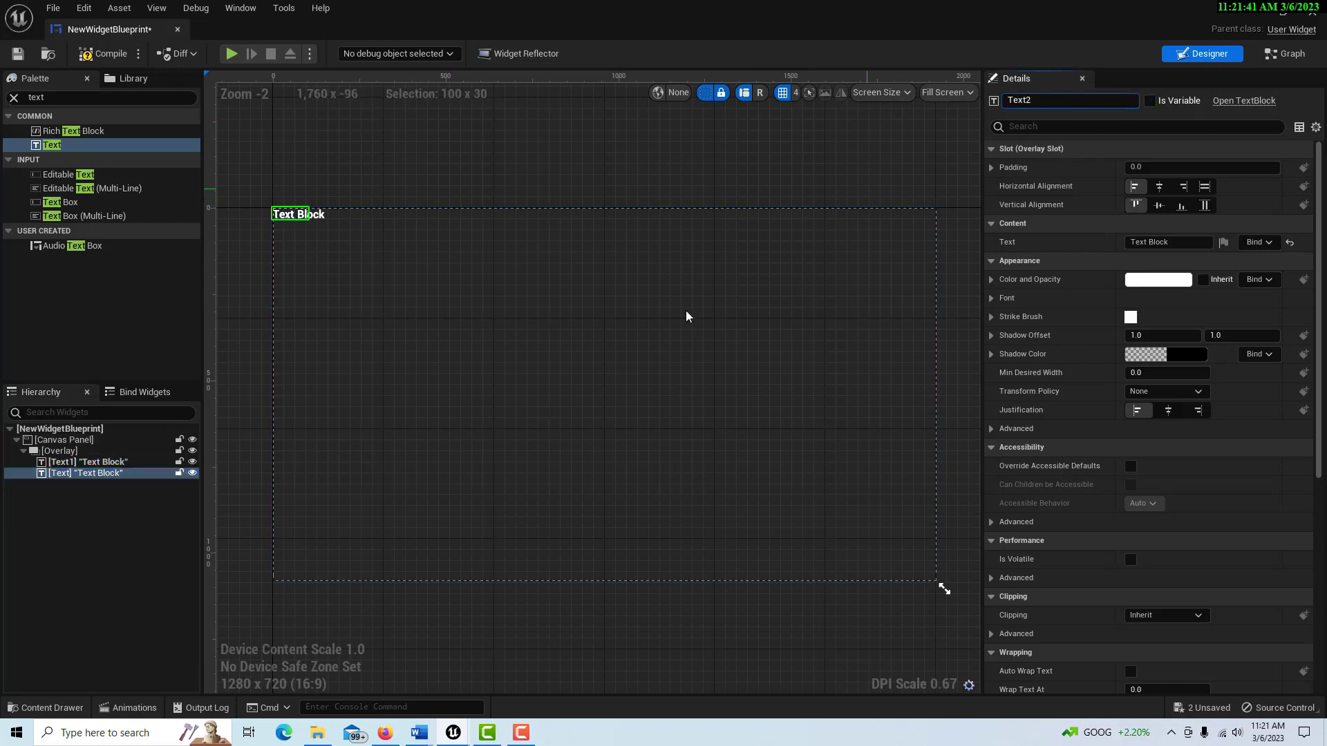
key(Return)
click(131, 537)
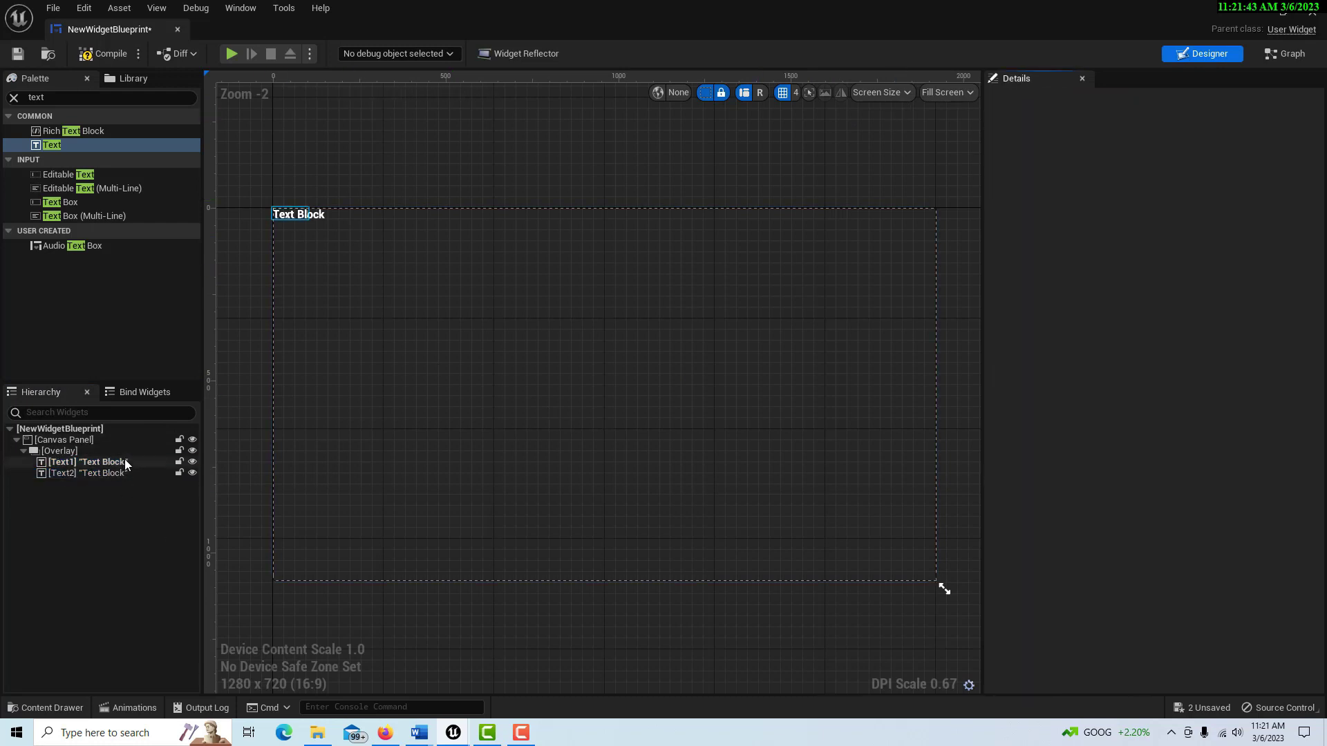
- Set Text1 to 'This is a long line of text to illustrate the overlay' and Text2 to 'This is a text of the overlay system', and make Text2 a variable
click(125, 463)
click(1167, 241)
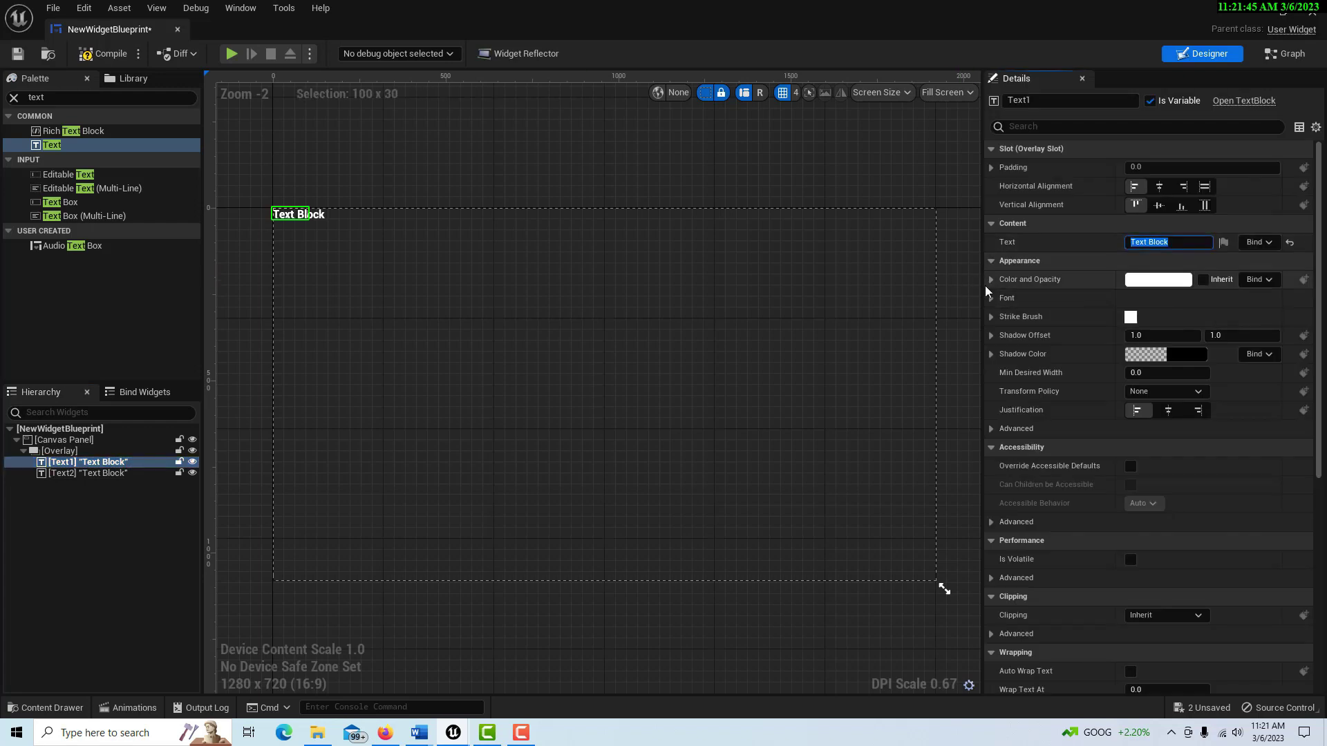
text(This is a long line of text to i)
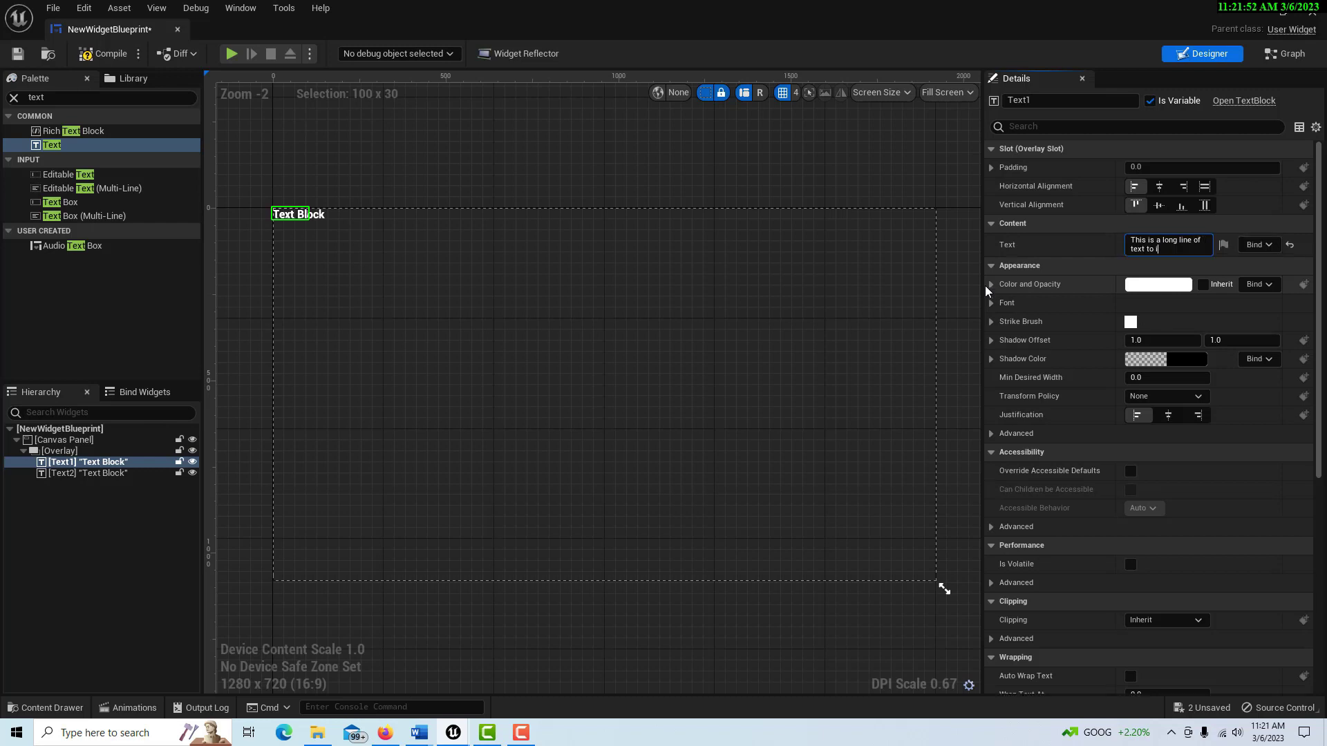
text(llustrate the overlay)
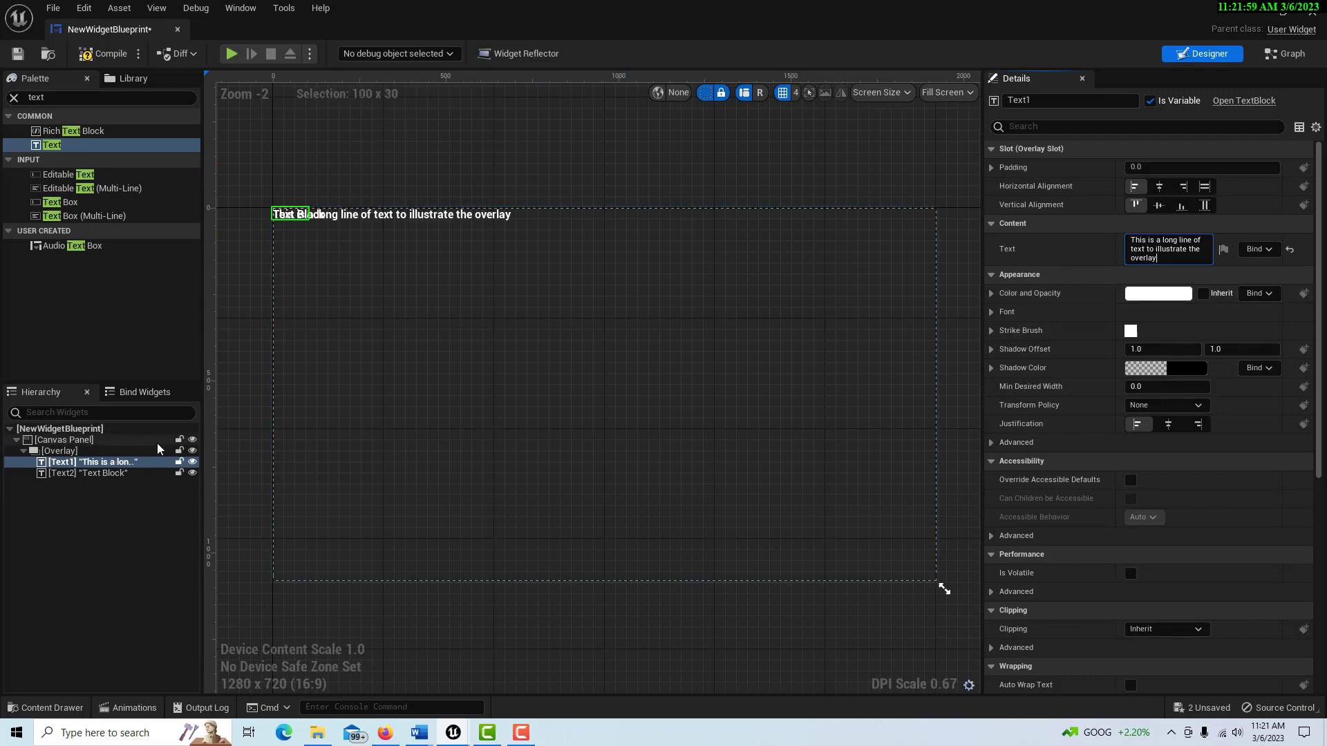
click(122, 476)
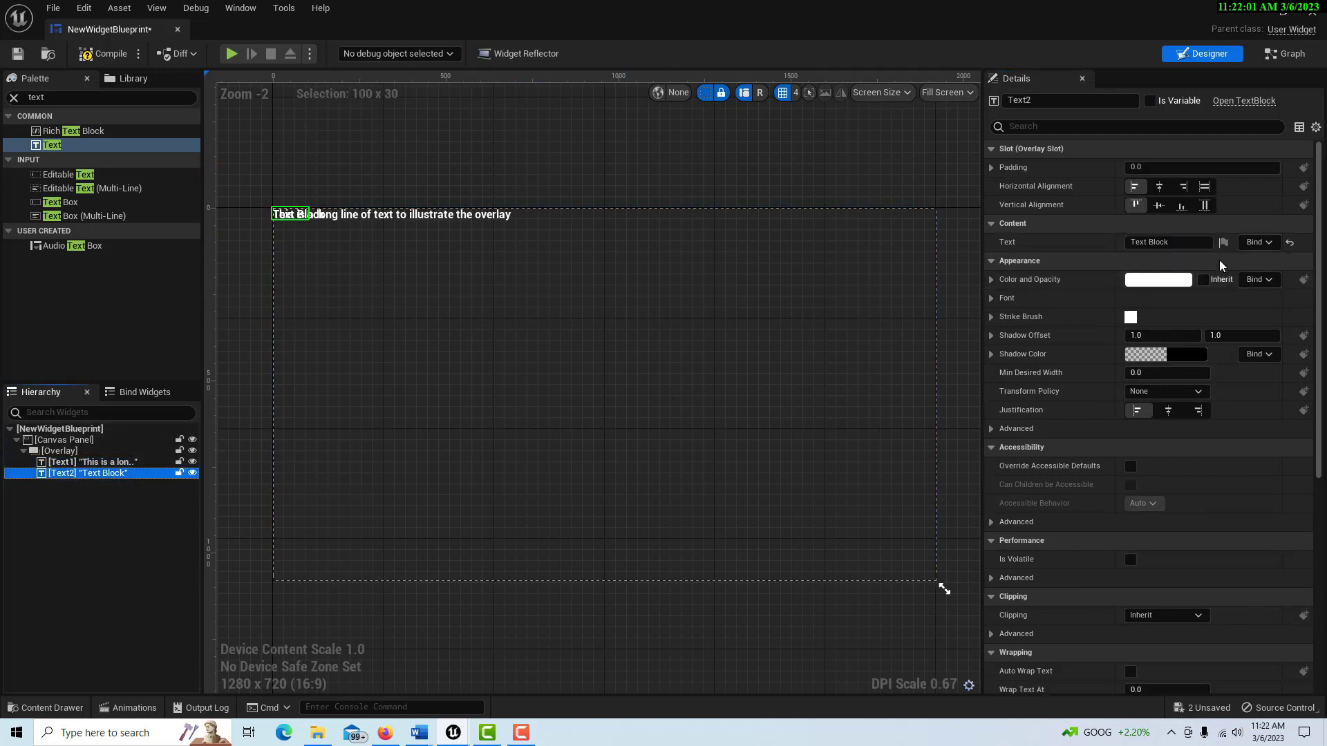
click(1151, 242)
text(Th)
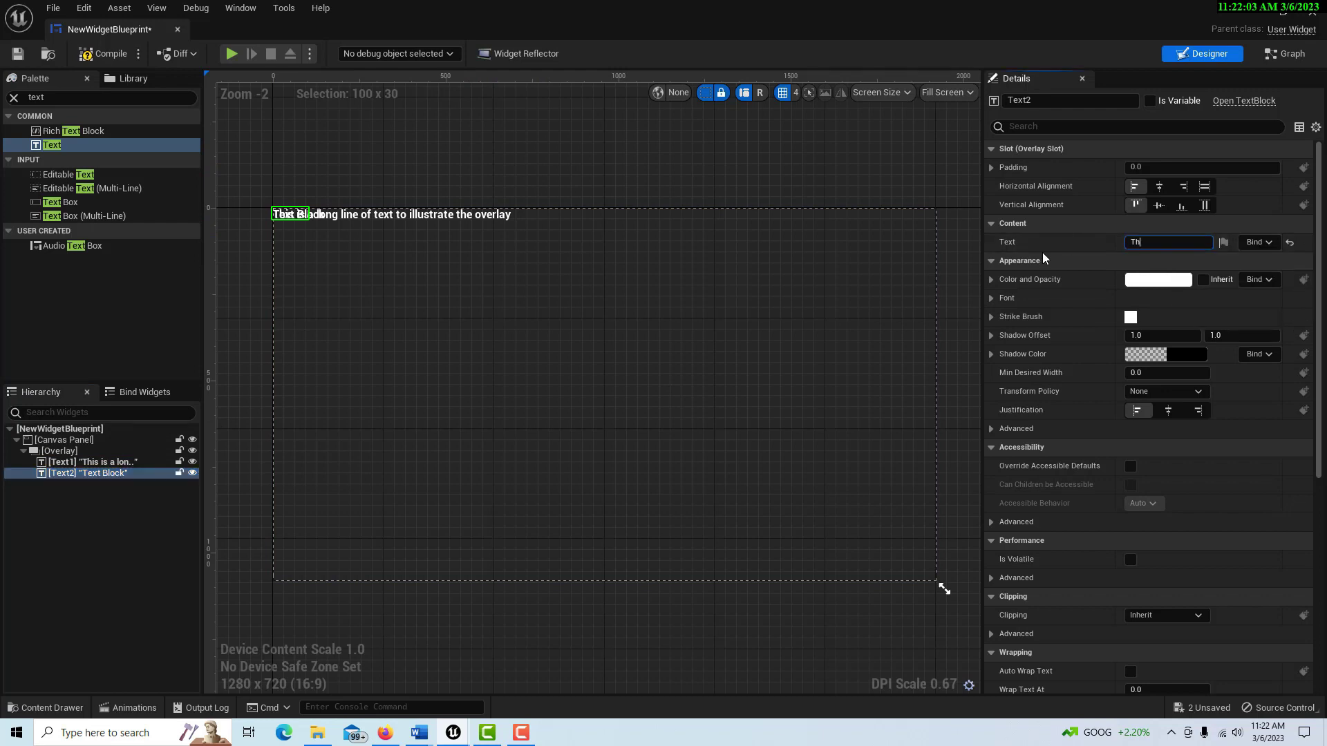
text(is is a text of the overlay system)
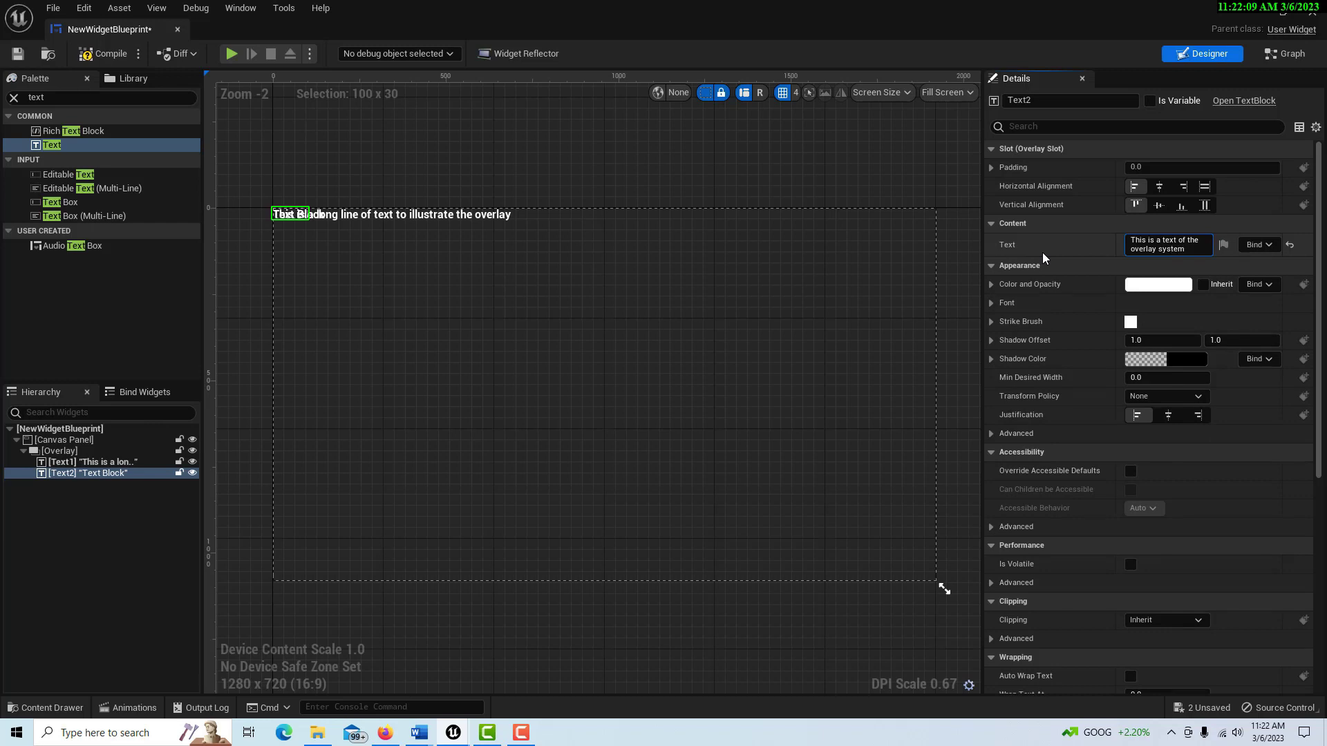
key(Return)
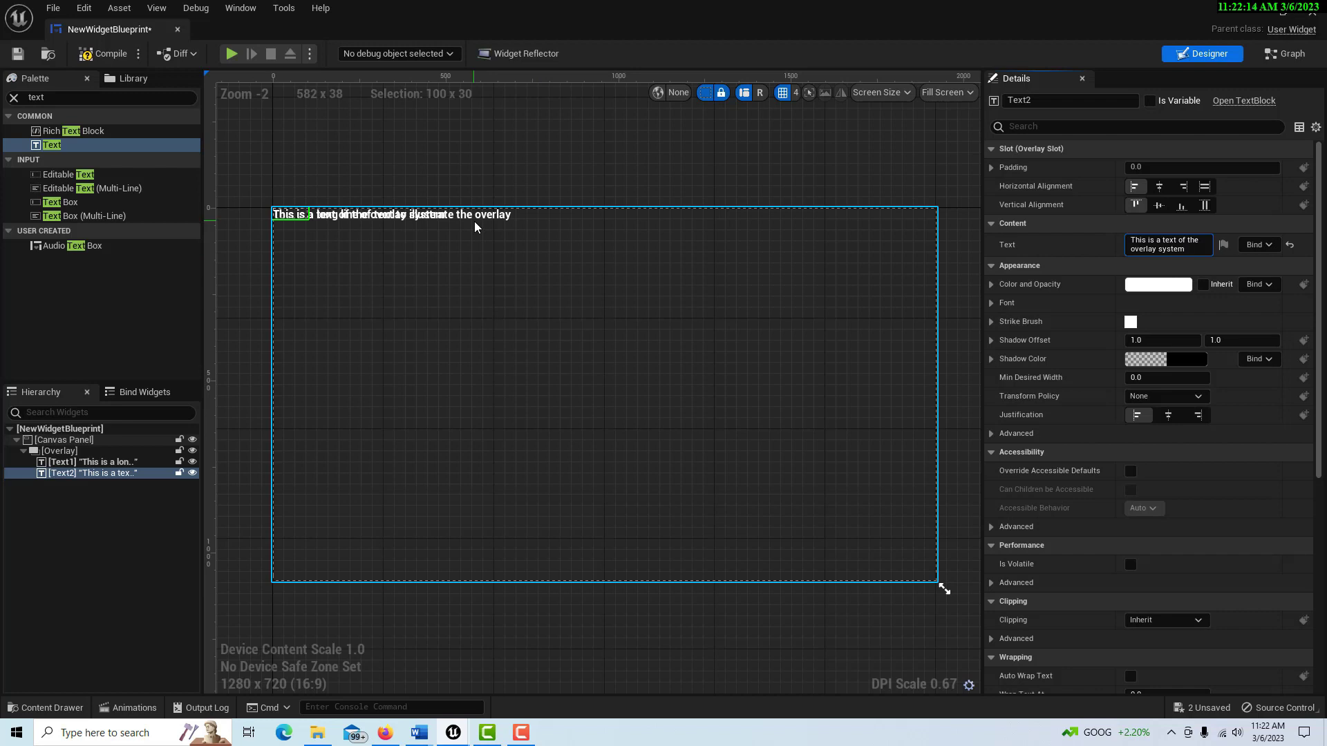
click(1150, 102)
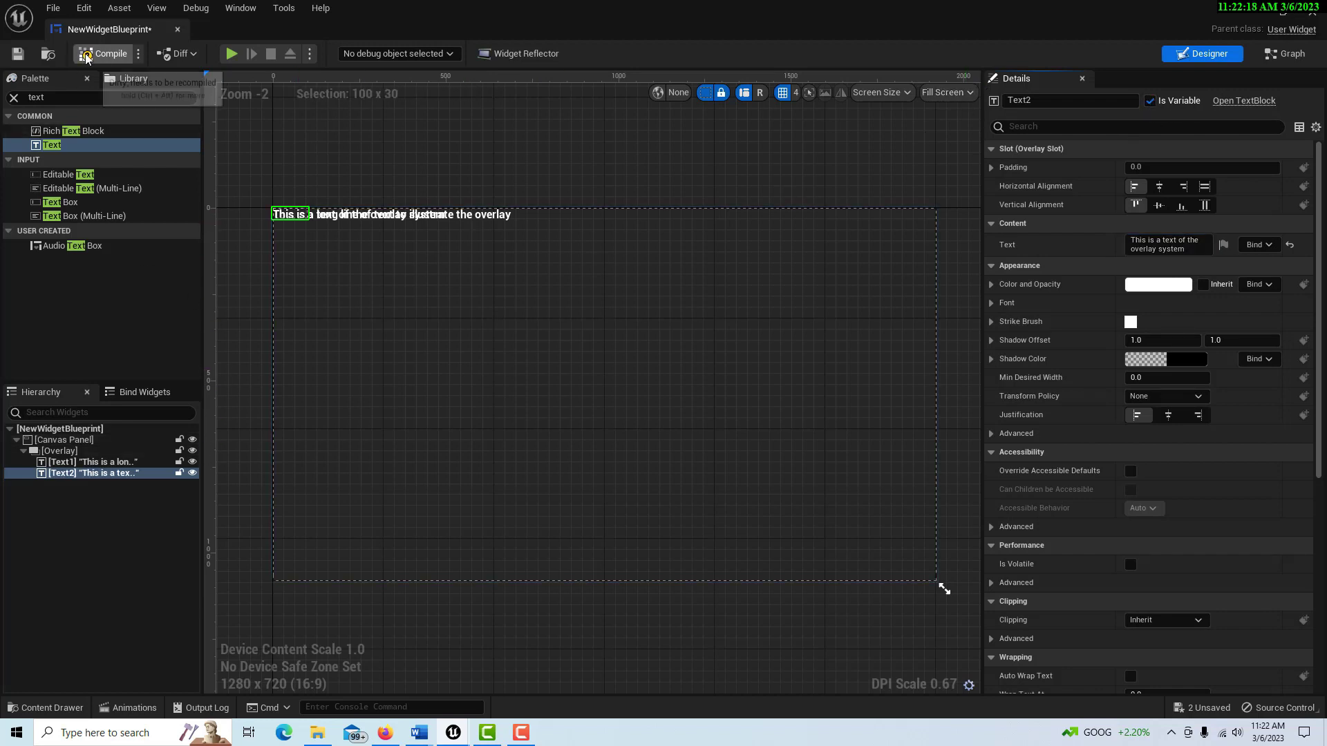
- Compile and save, then move the collapsed Overlay to the canvas centre (X 628, Y 560)
click(18, 53)
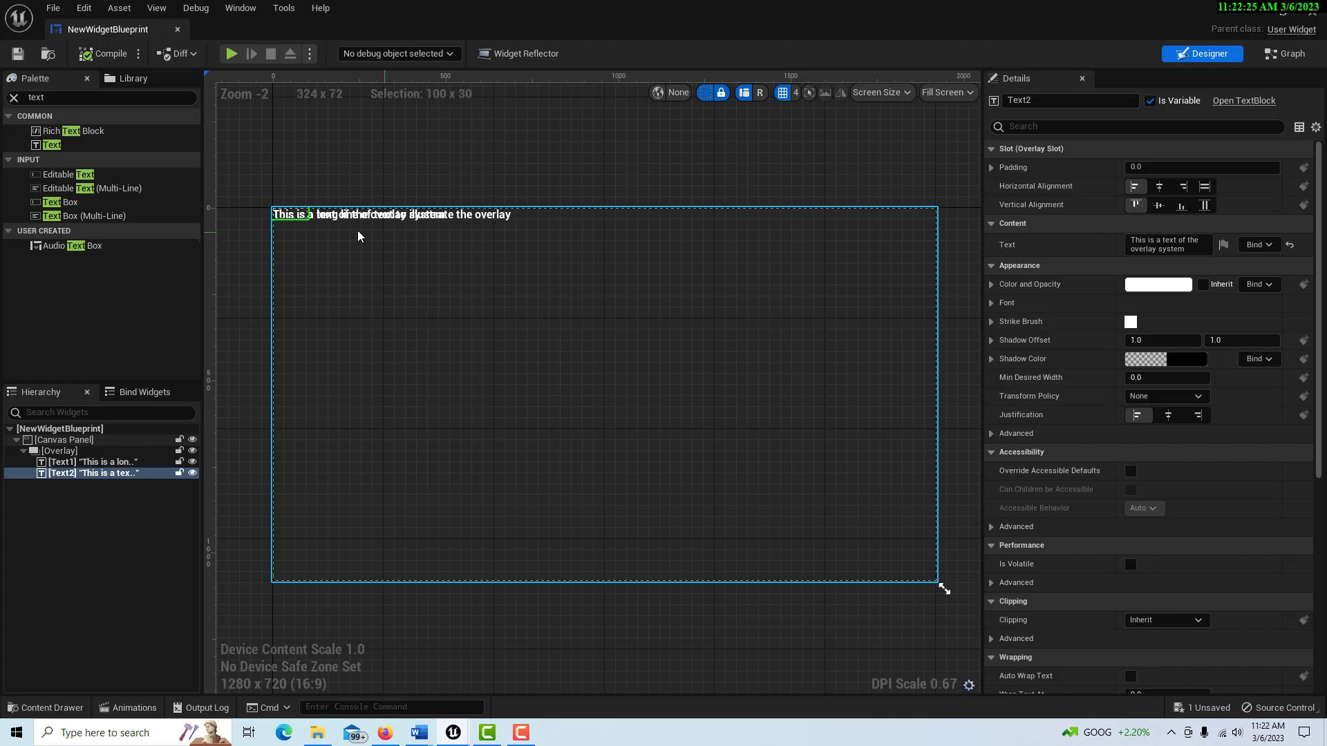
click(61, 451)
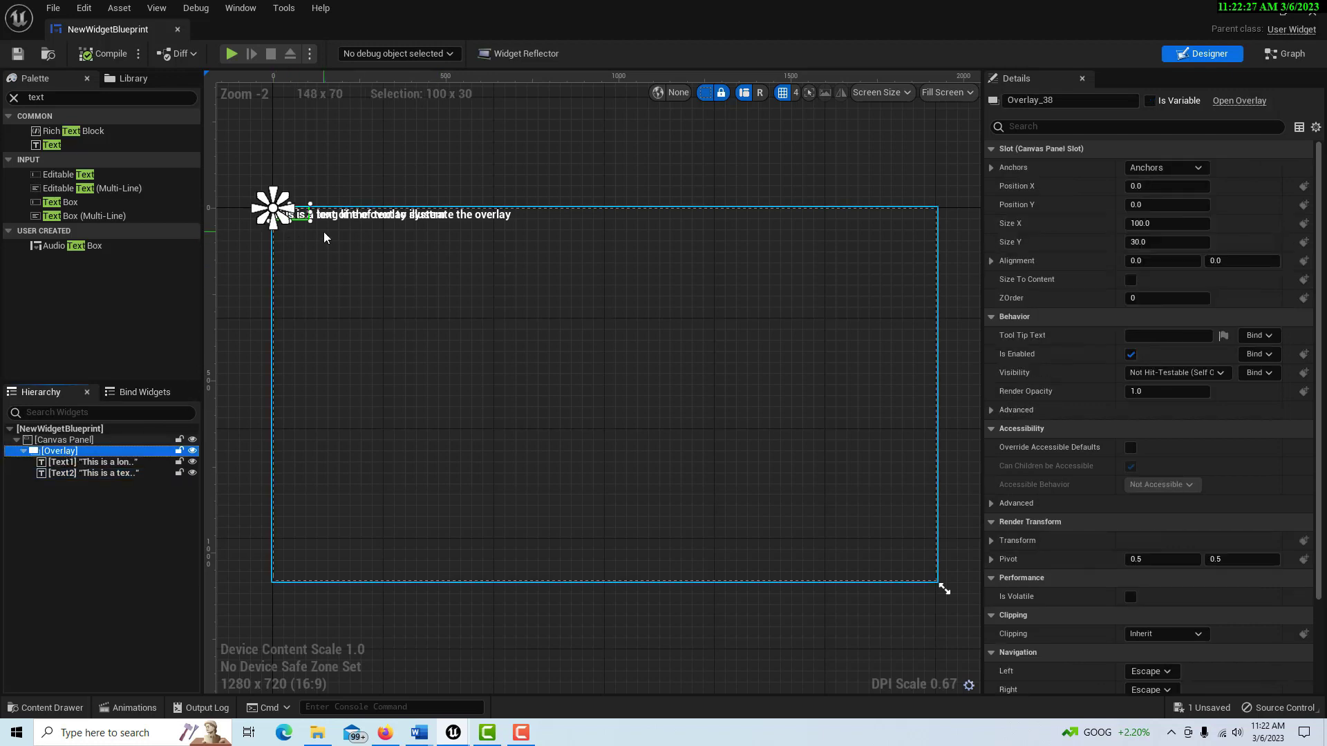
click(24, 451)
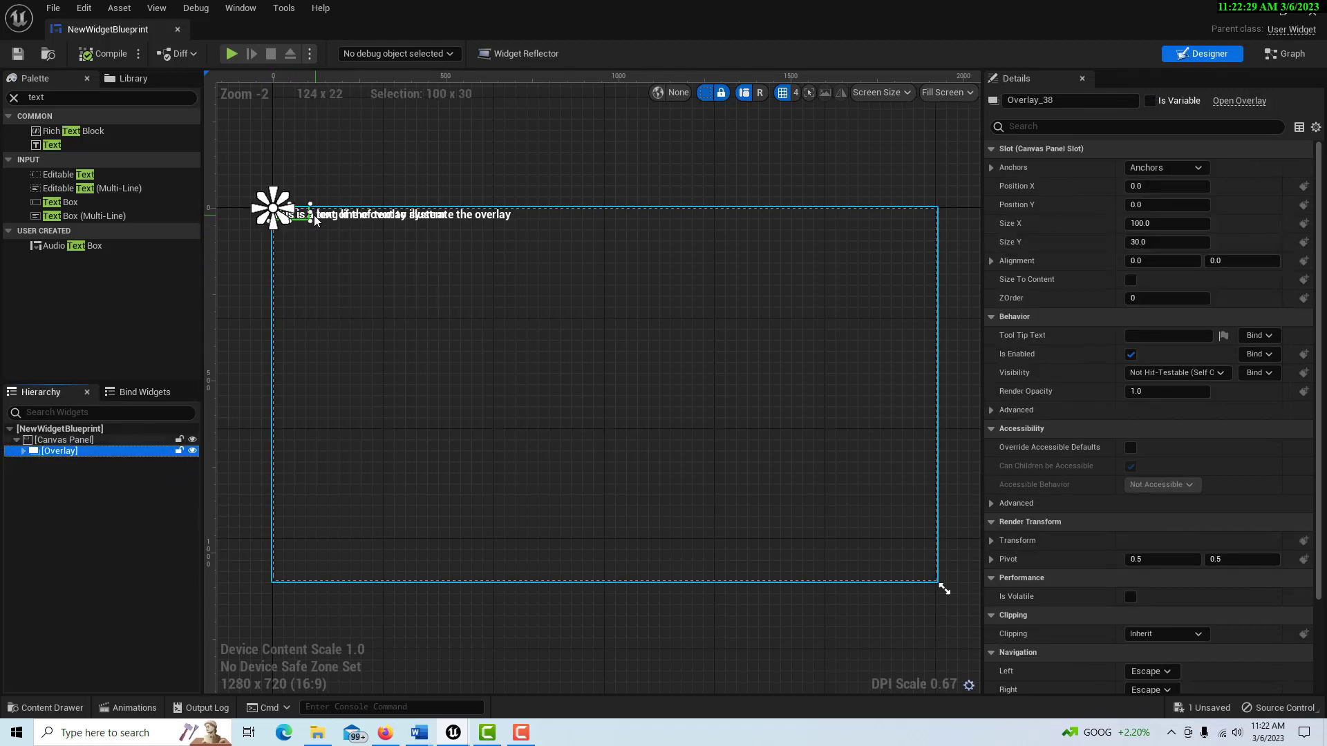
drag(323, 209, 540, 402)
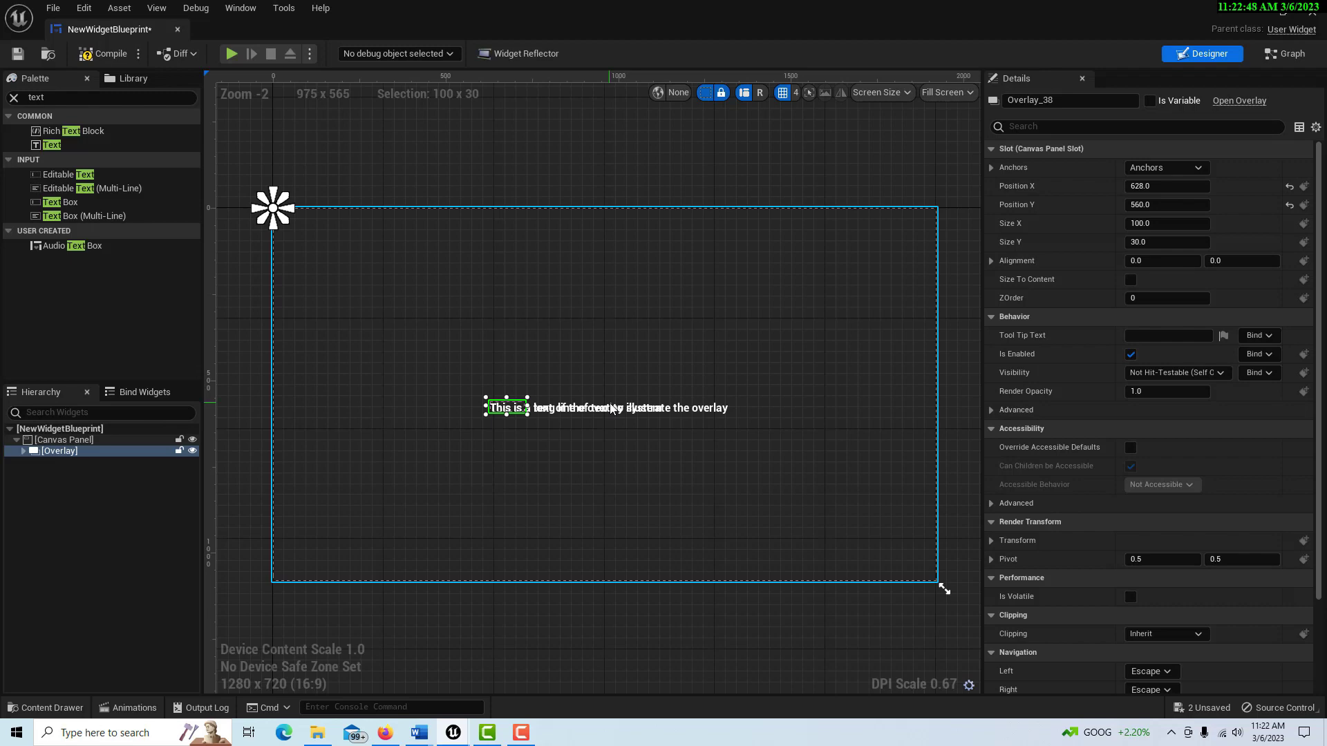
- In the Event Graph, save and delete the three default event nodes
click(1287, 54)
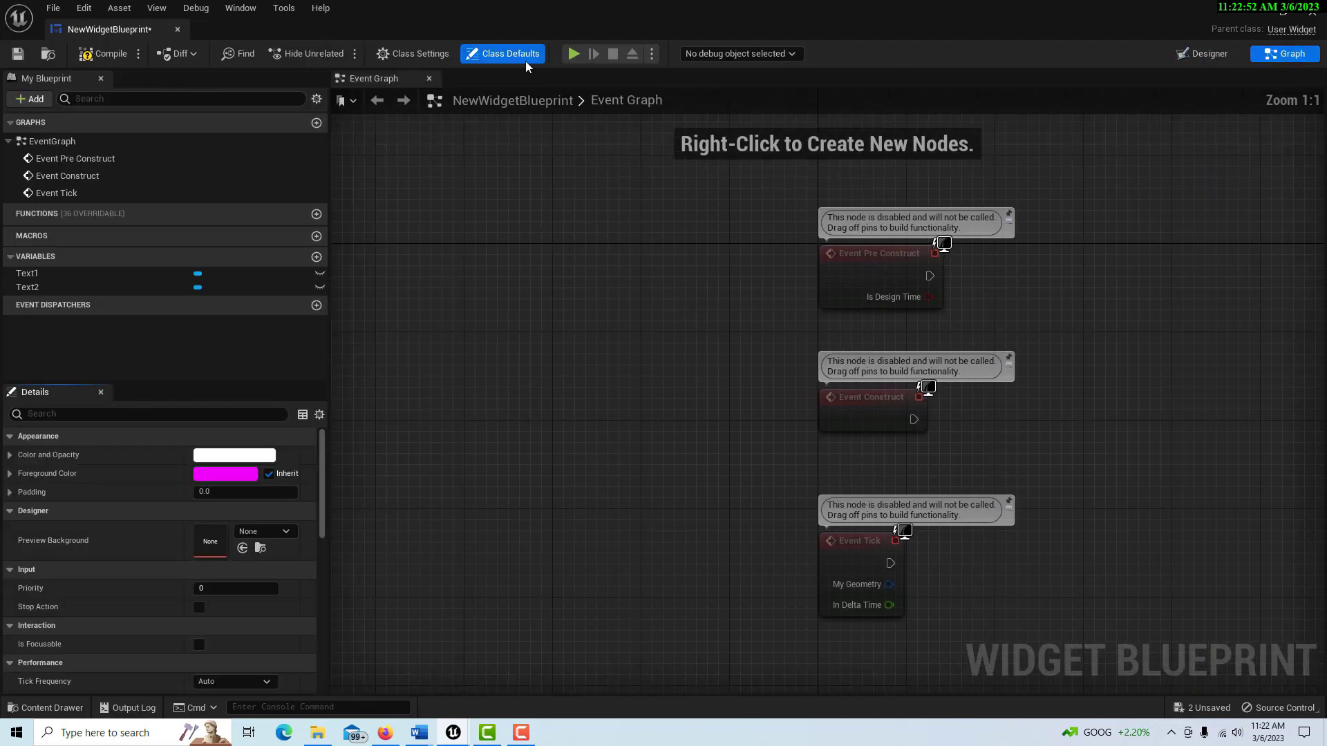
click(23, 55)
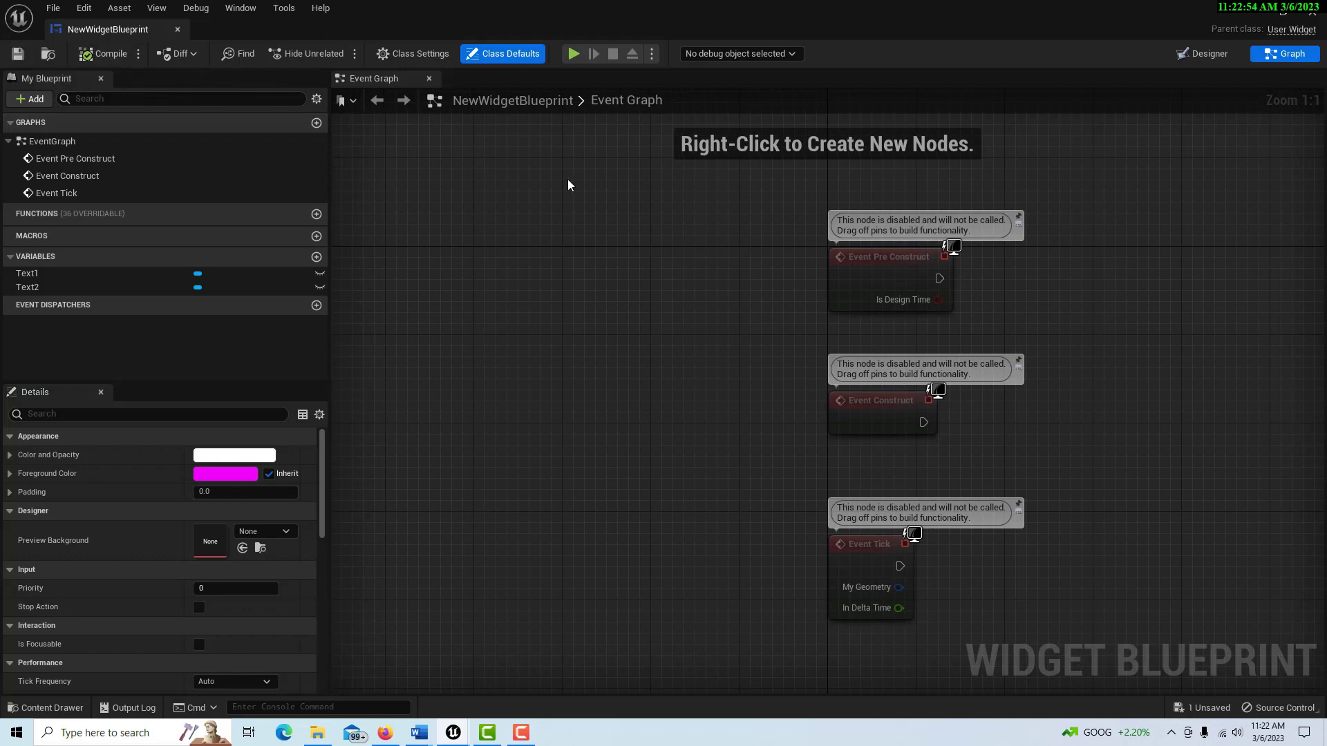
drag(737, 202, 927, 615)
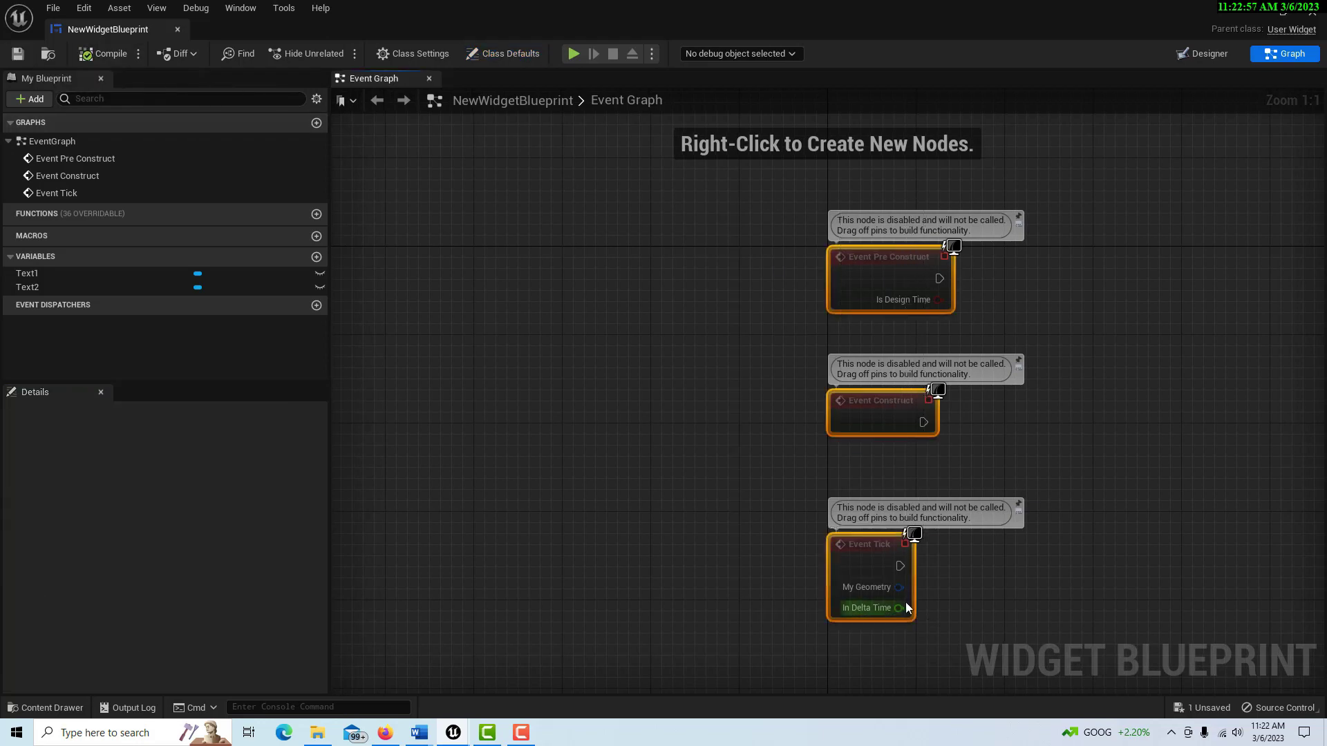
key(Delete)
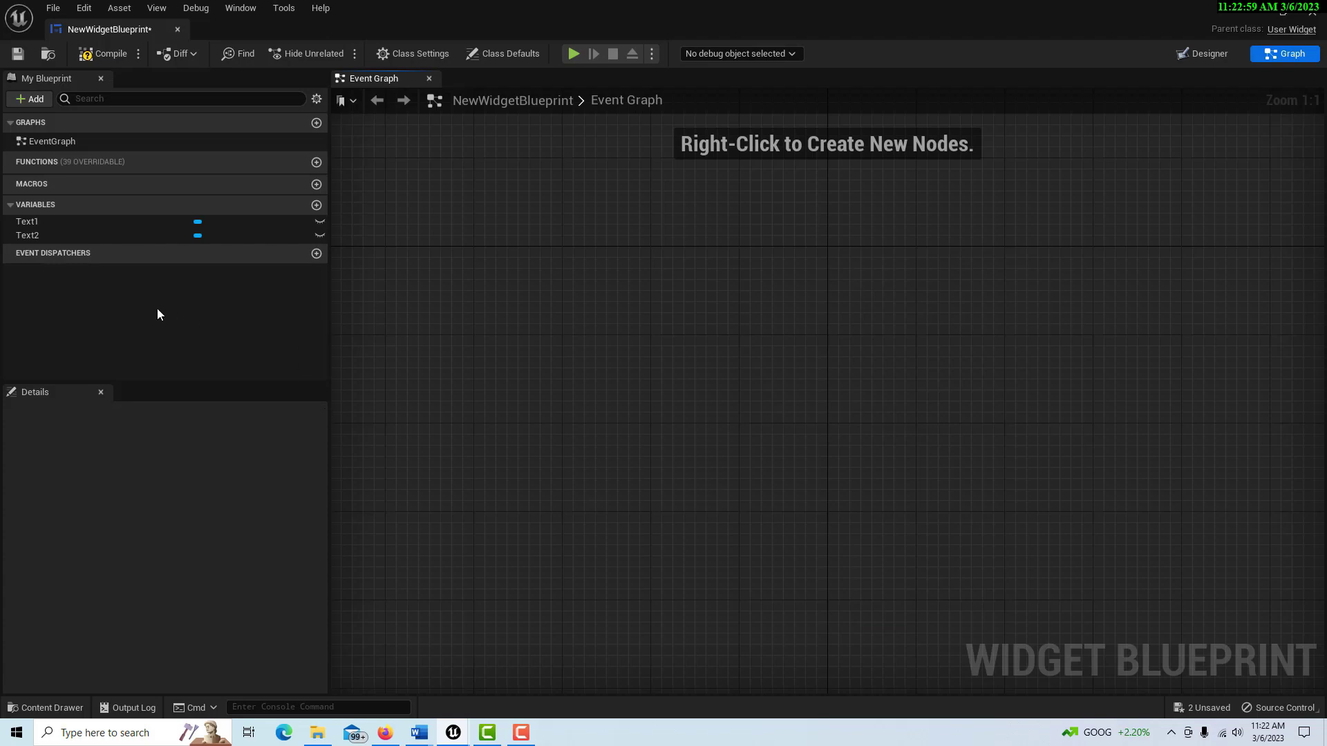
- Add getter nodes for the Text1 and Text2 variables
drag(123, 222, 488, 325)
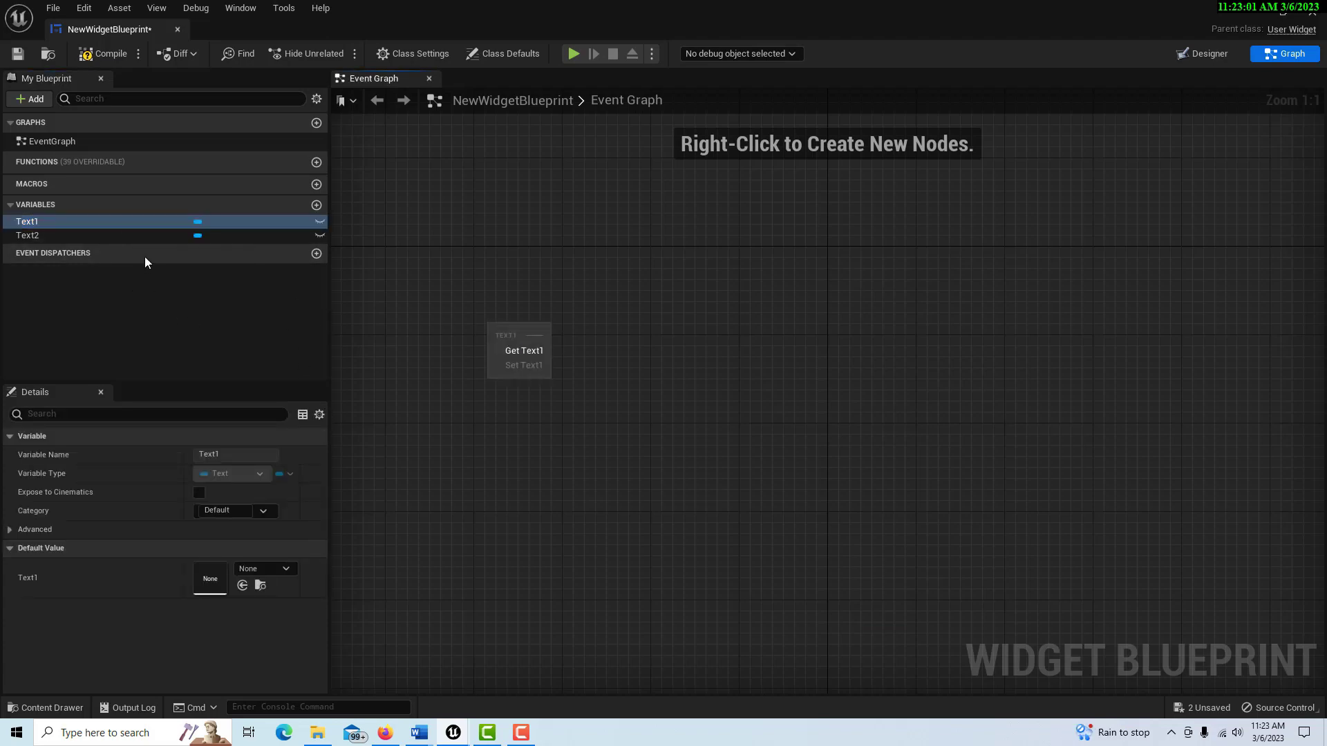
click(524, 351)
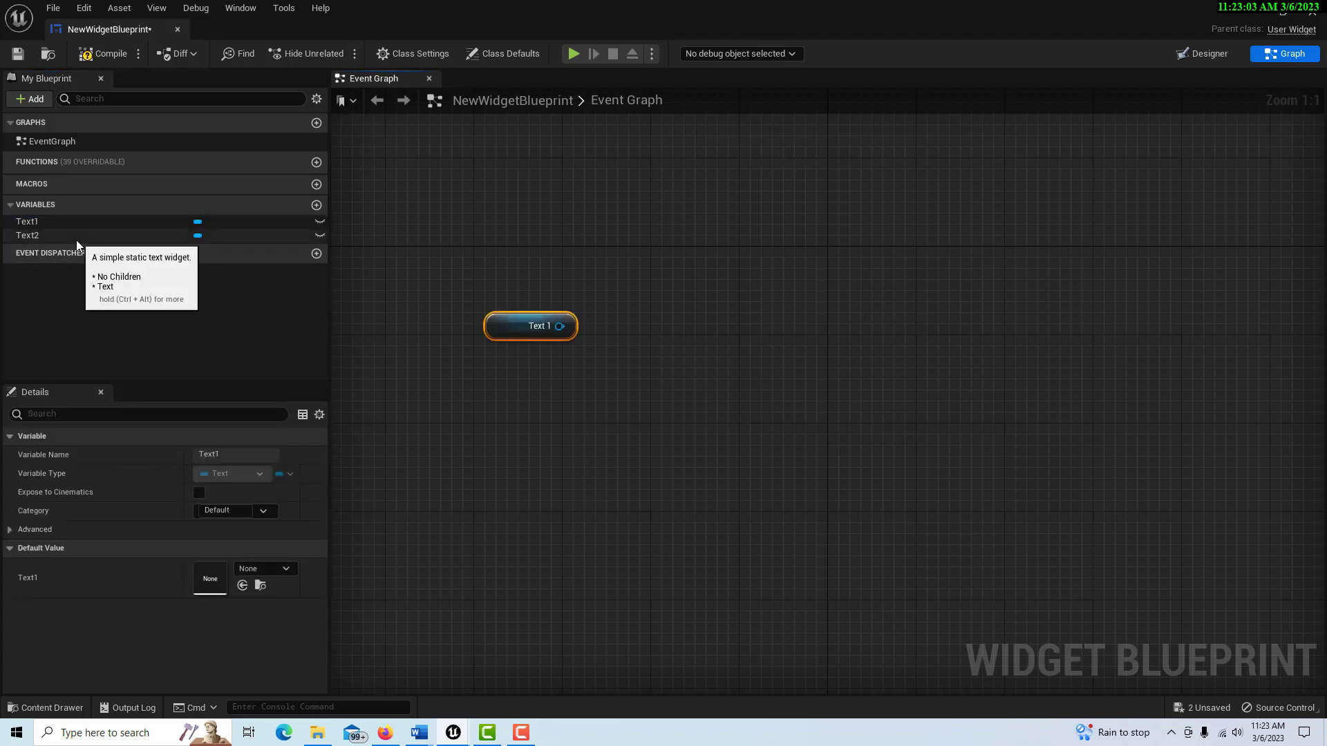
drag(77, 239, 498, 455)
click(529, 478)
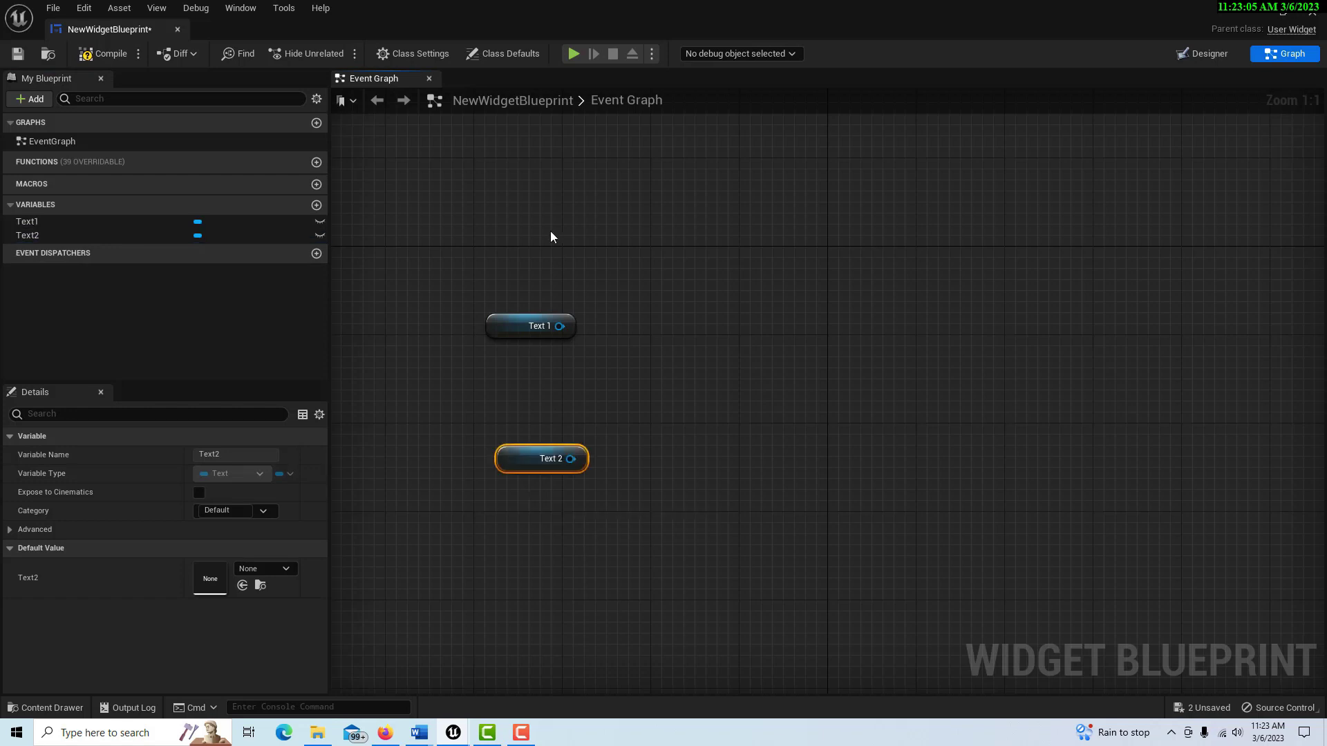
- Add a Keyboard 1 event above the Text1 getter
right_drag(551, 237, 560, 347)
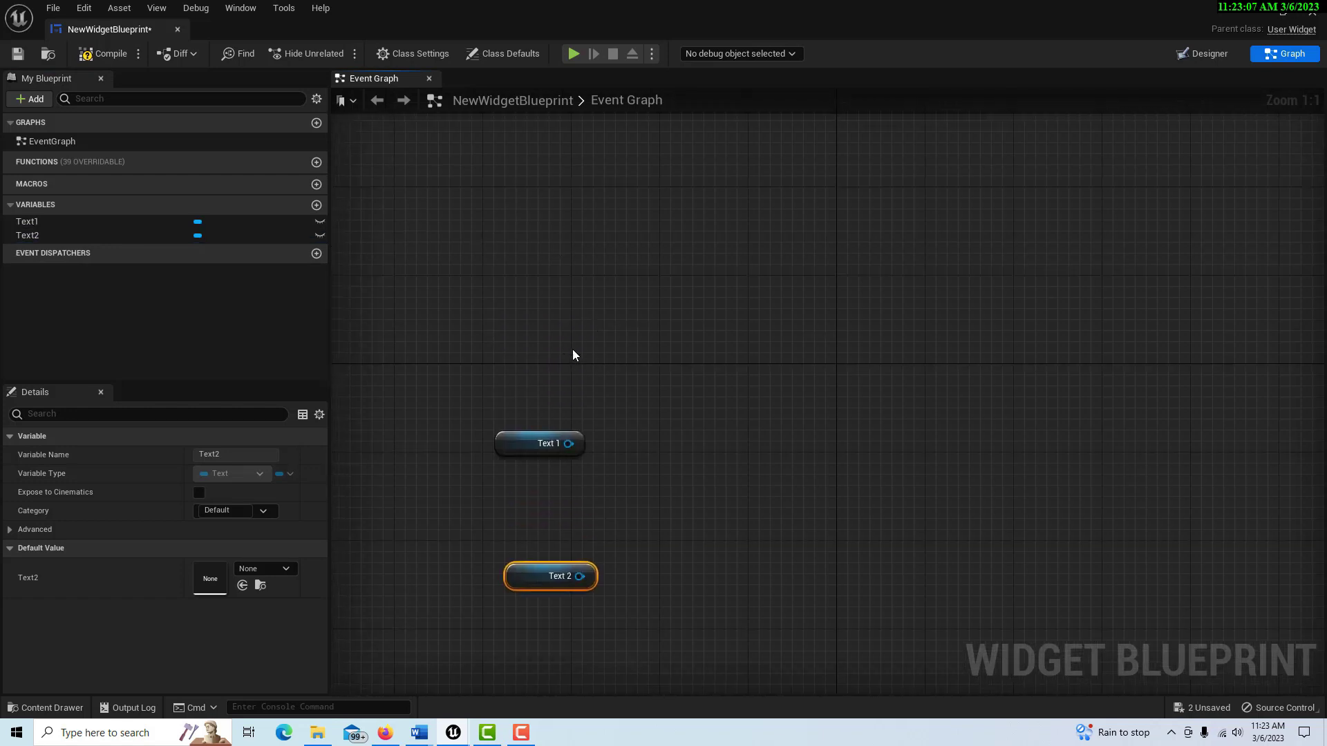
right_click(572, 355)
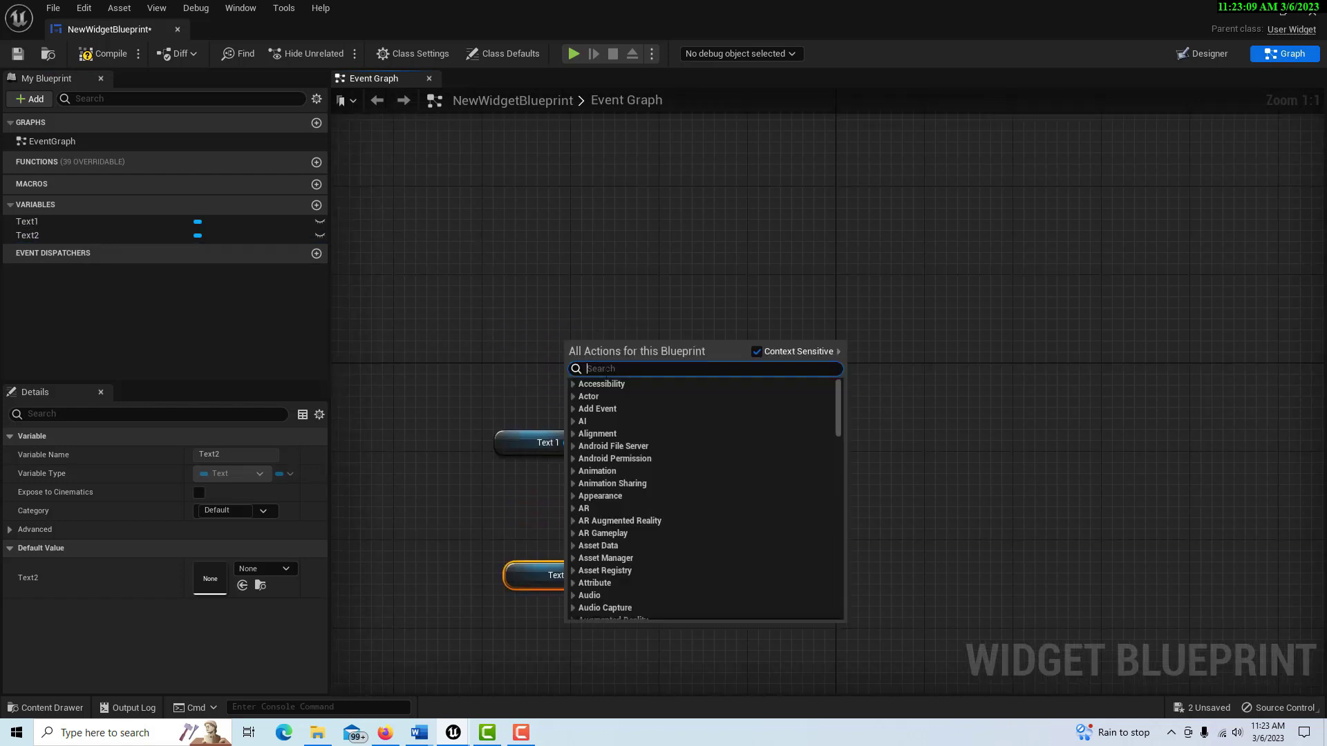
text(keyboard)
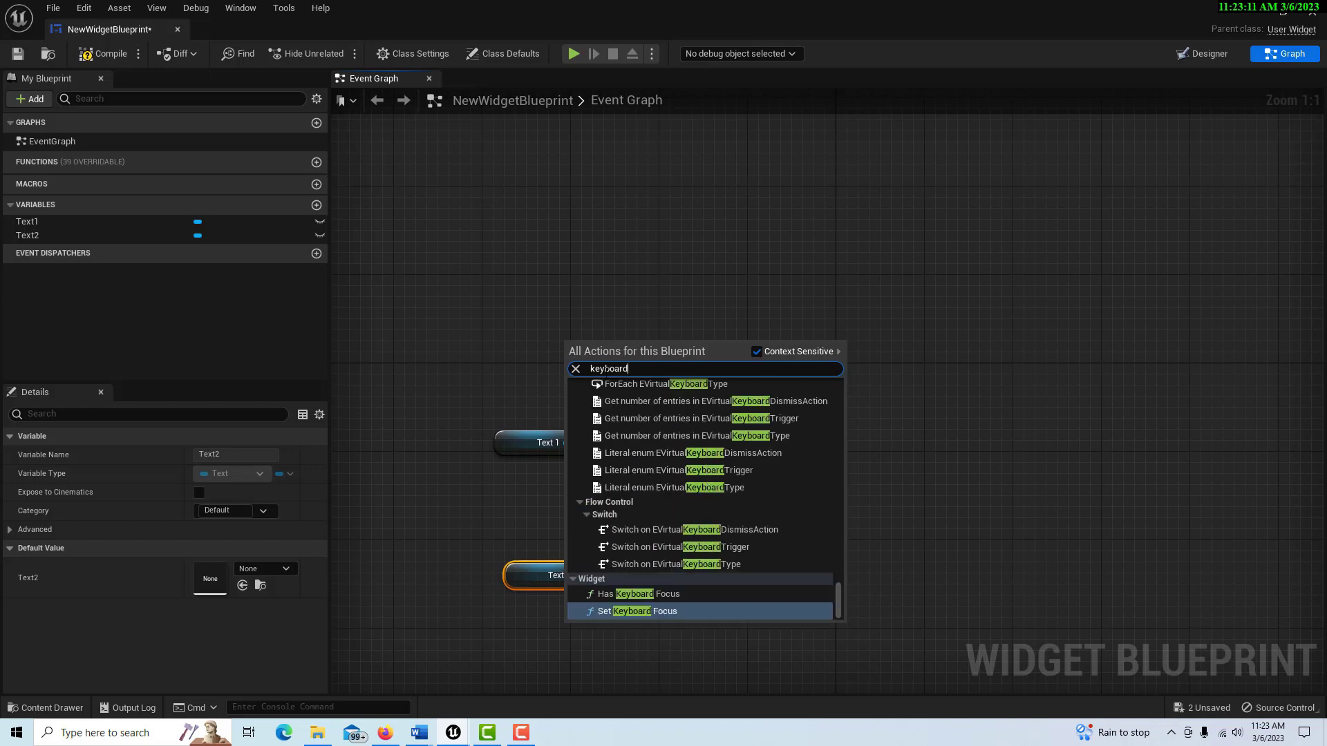
text( 1)
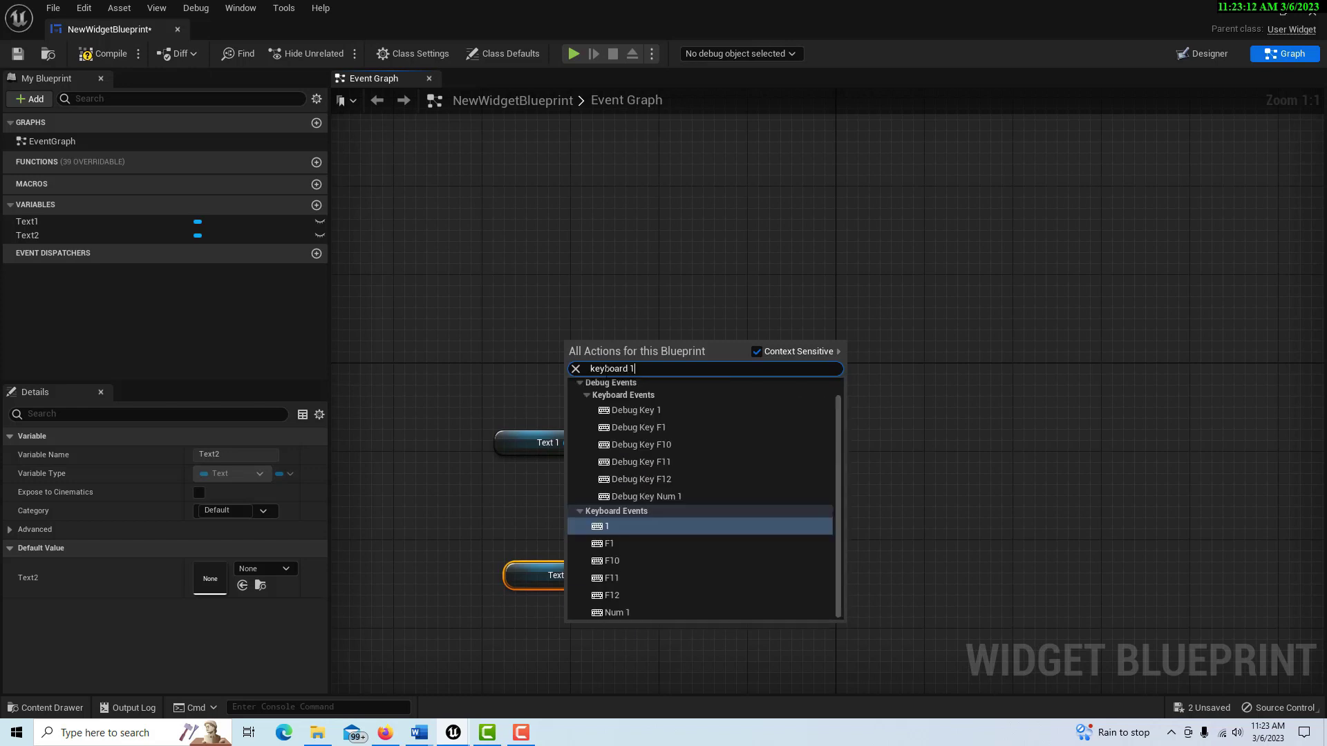
click(627, 527)
drag(594, 334, 538, 289)
- Wire key 1 Pressed to SetText on Text1 with 'Welcome to the world of overlay...it is very efficient for managing space.'
drag(567, 443, 657, 397)
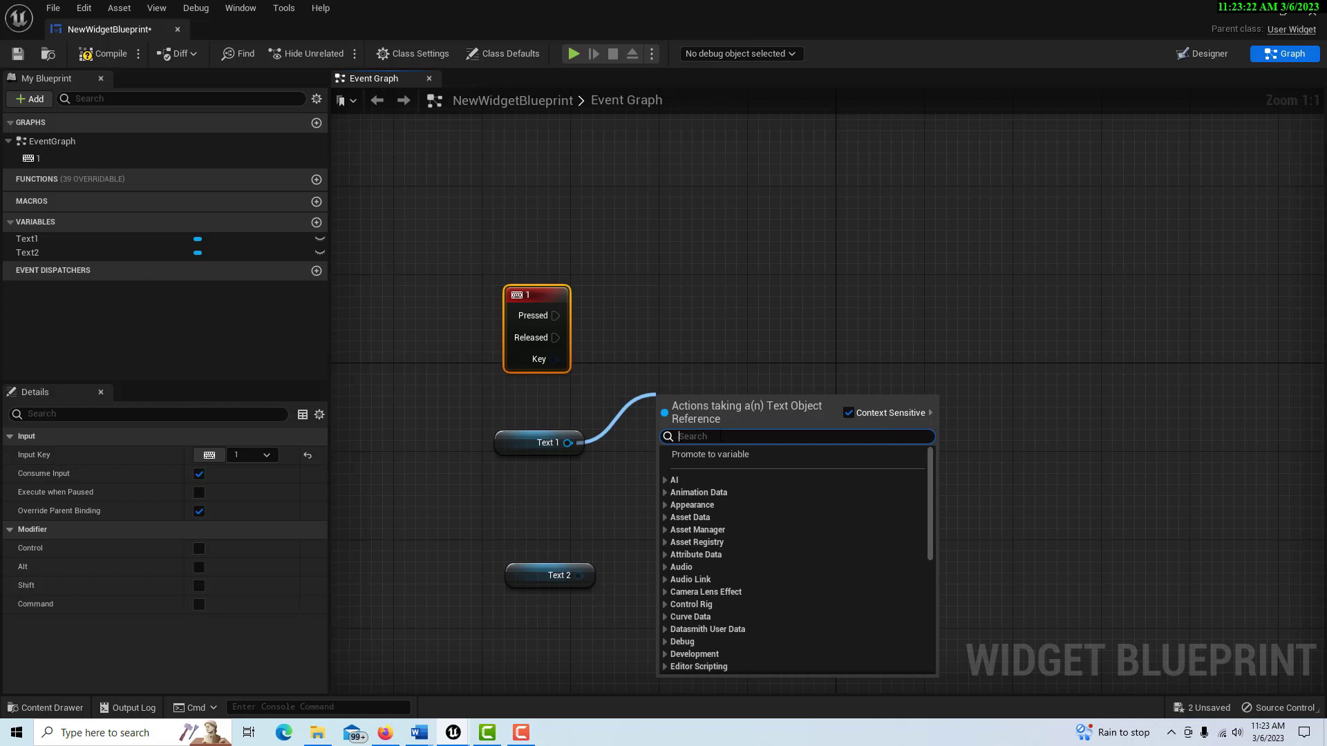
text(set)
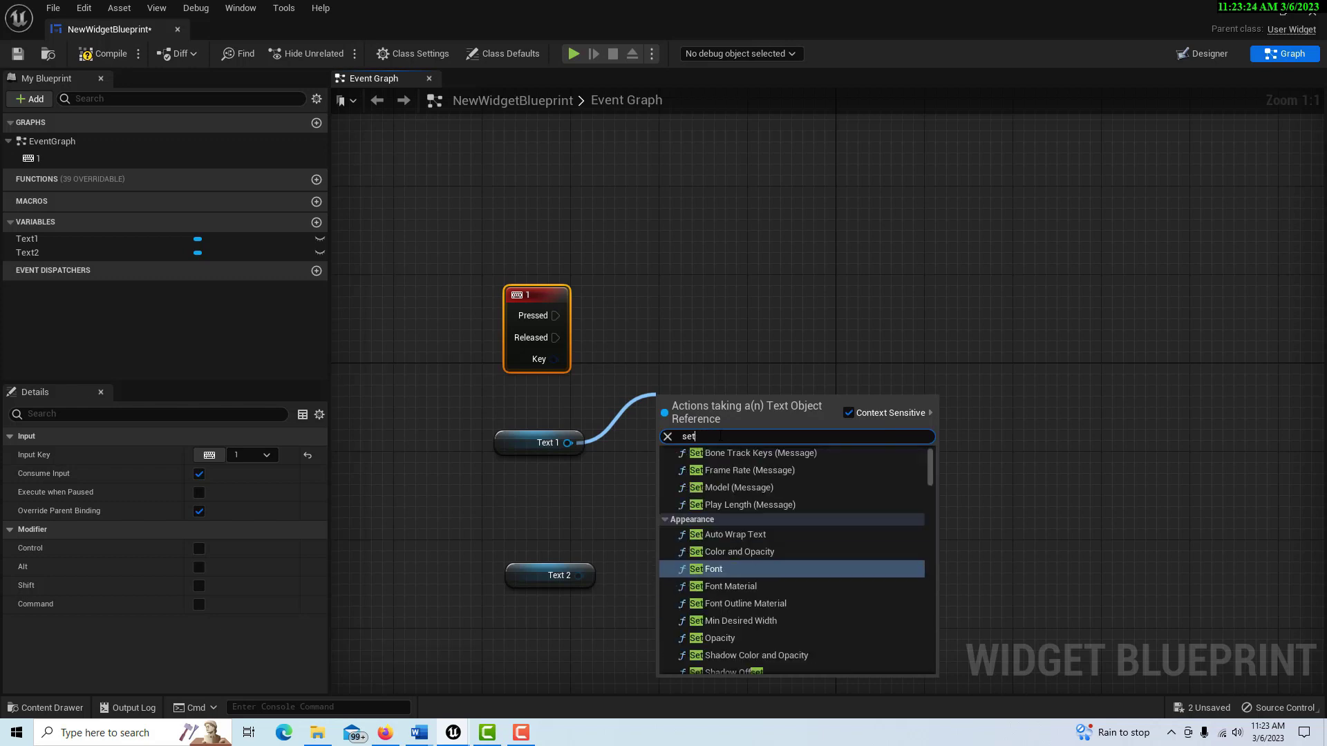
text( text)
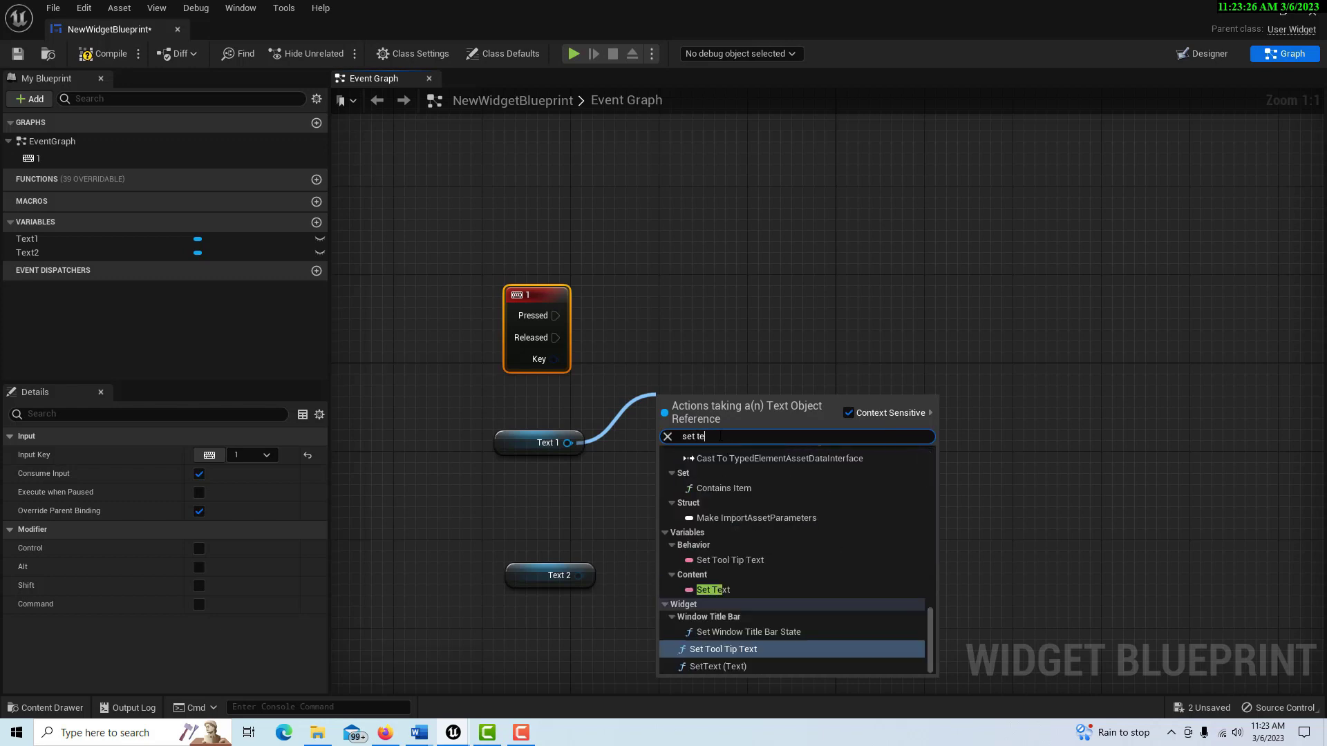
click(729, 666)
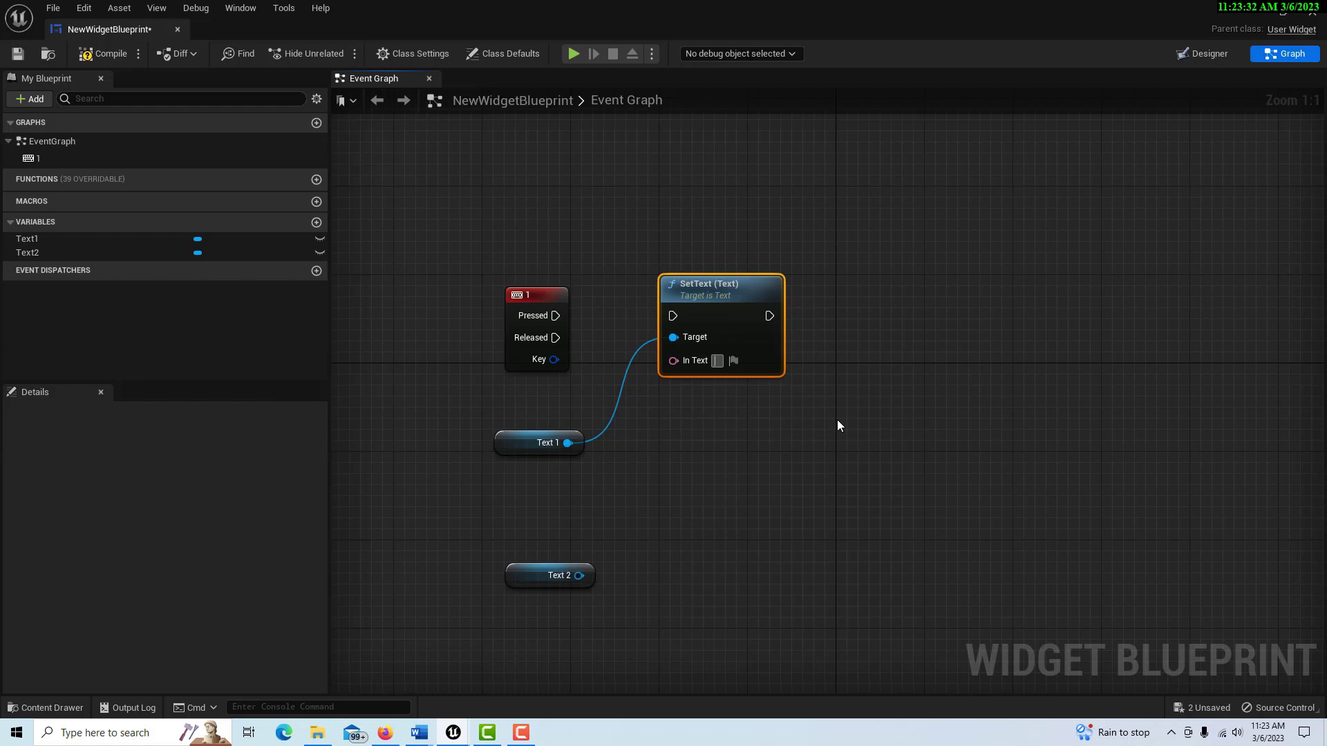
text(Wel)
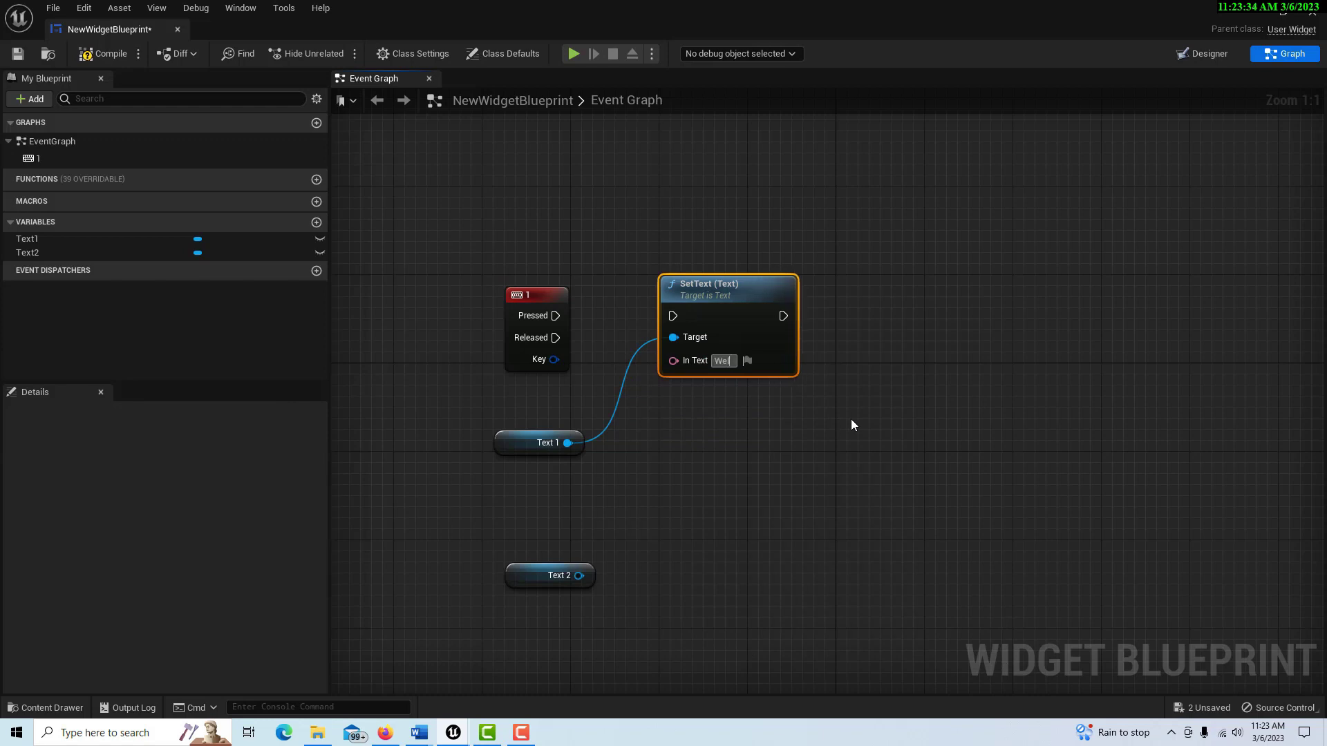
text(come to the w)
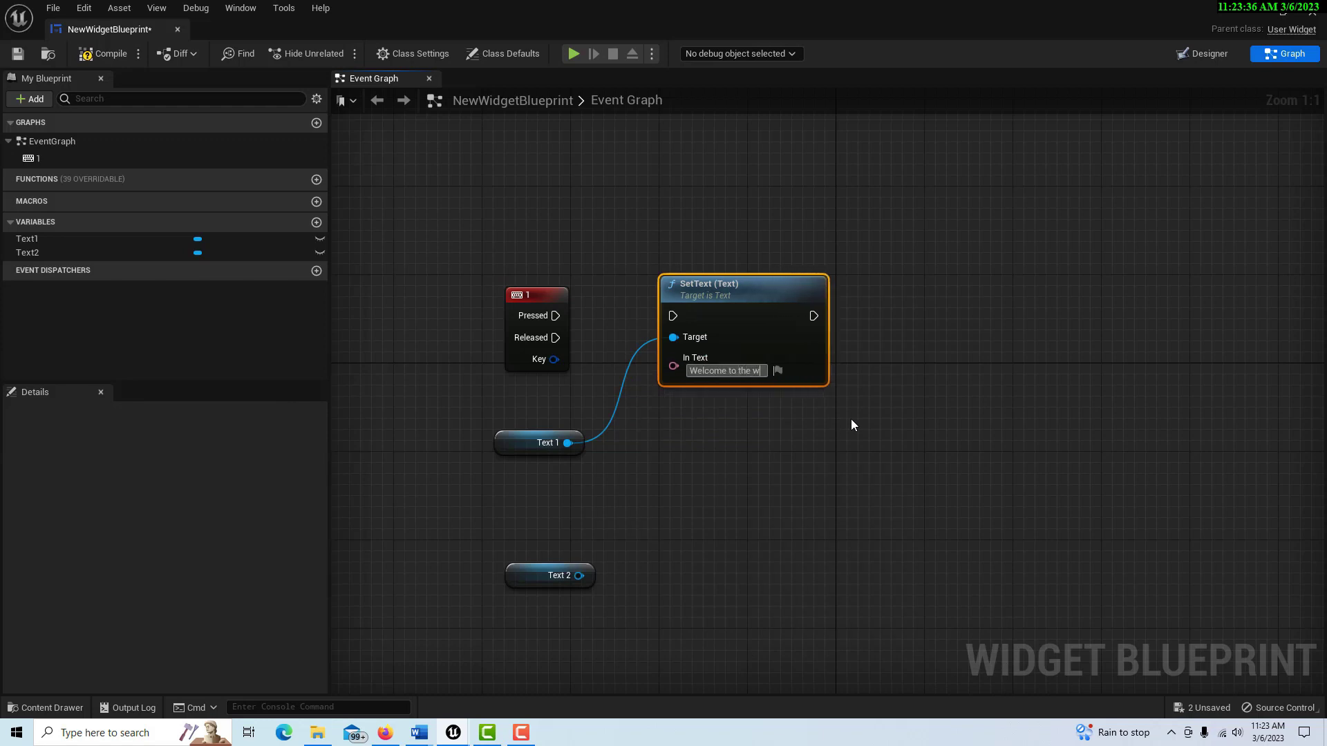
text(orld of ove)
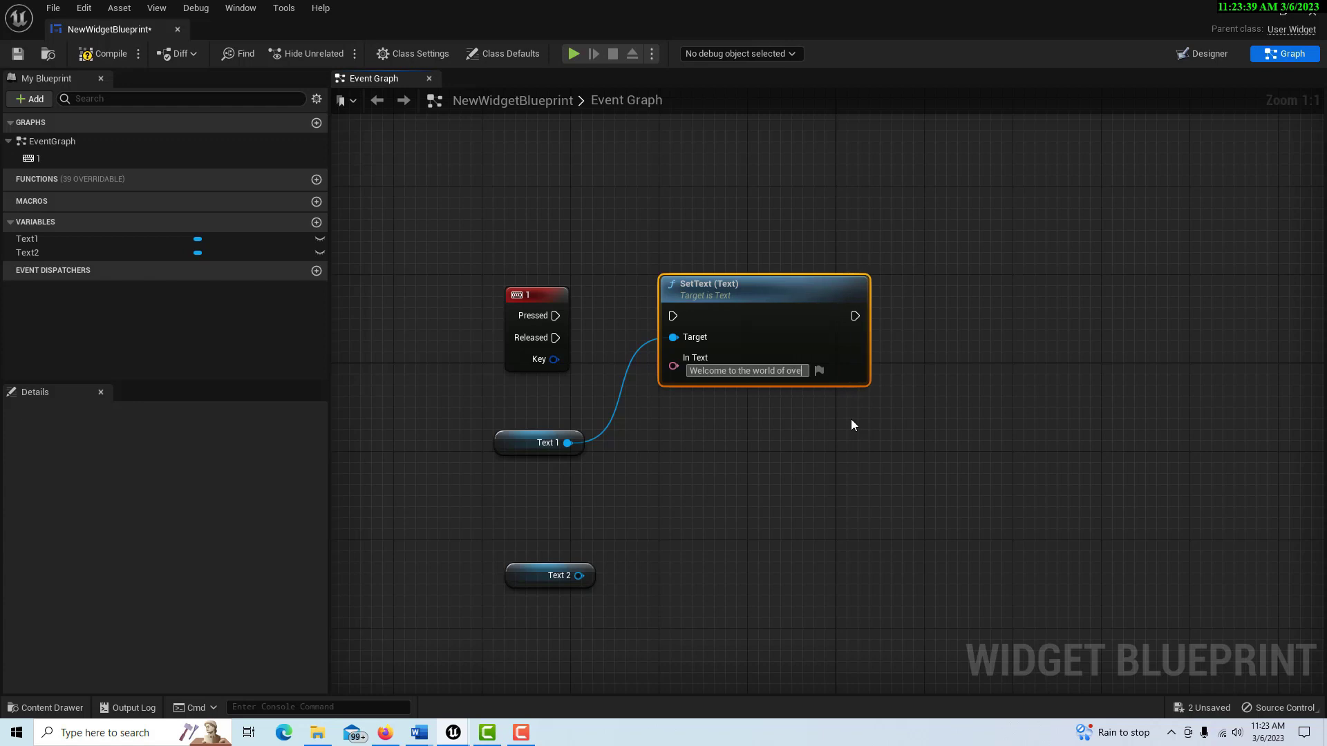
text(rlay....ot)
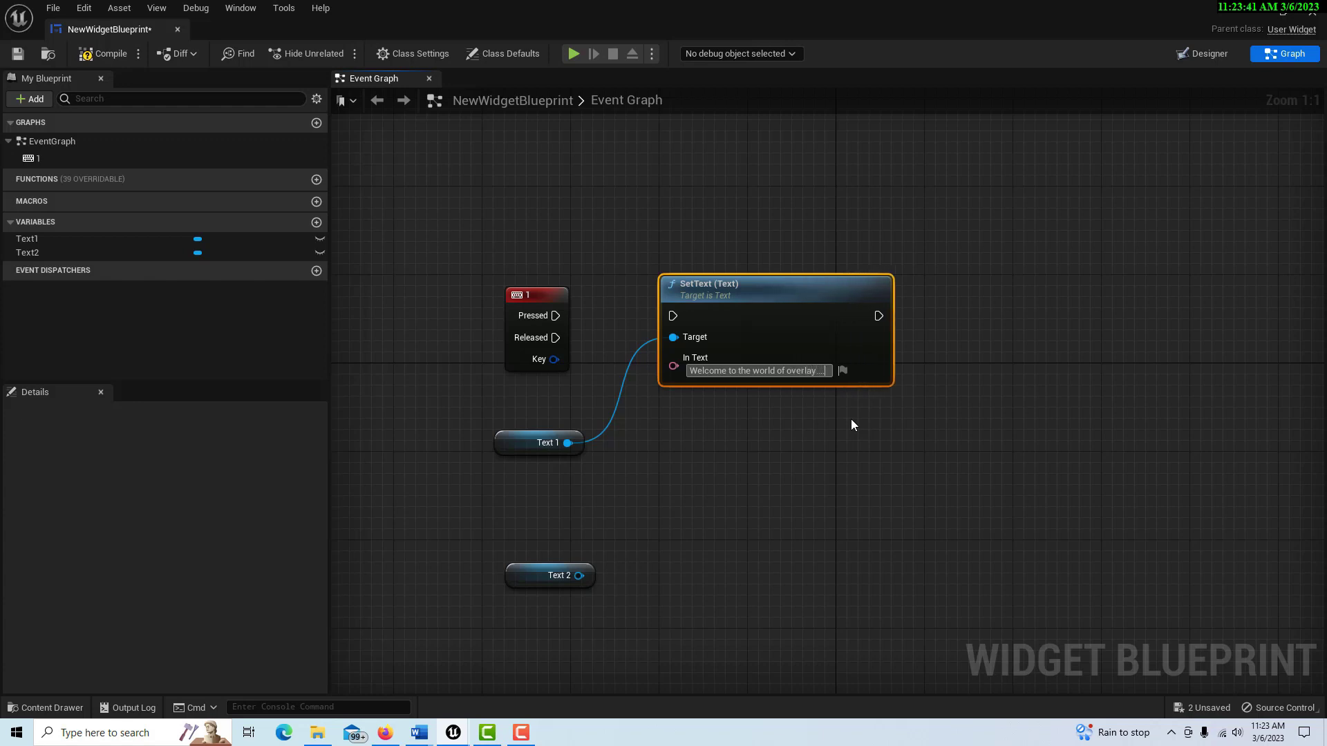
key(BackSpace)
key(BackSpace)
text(it)
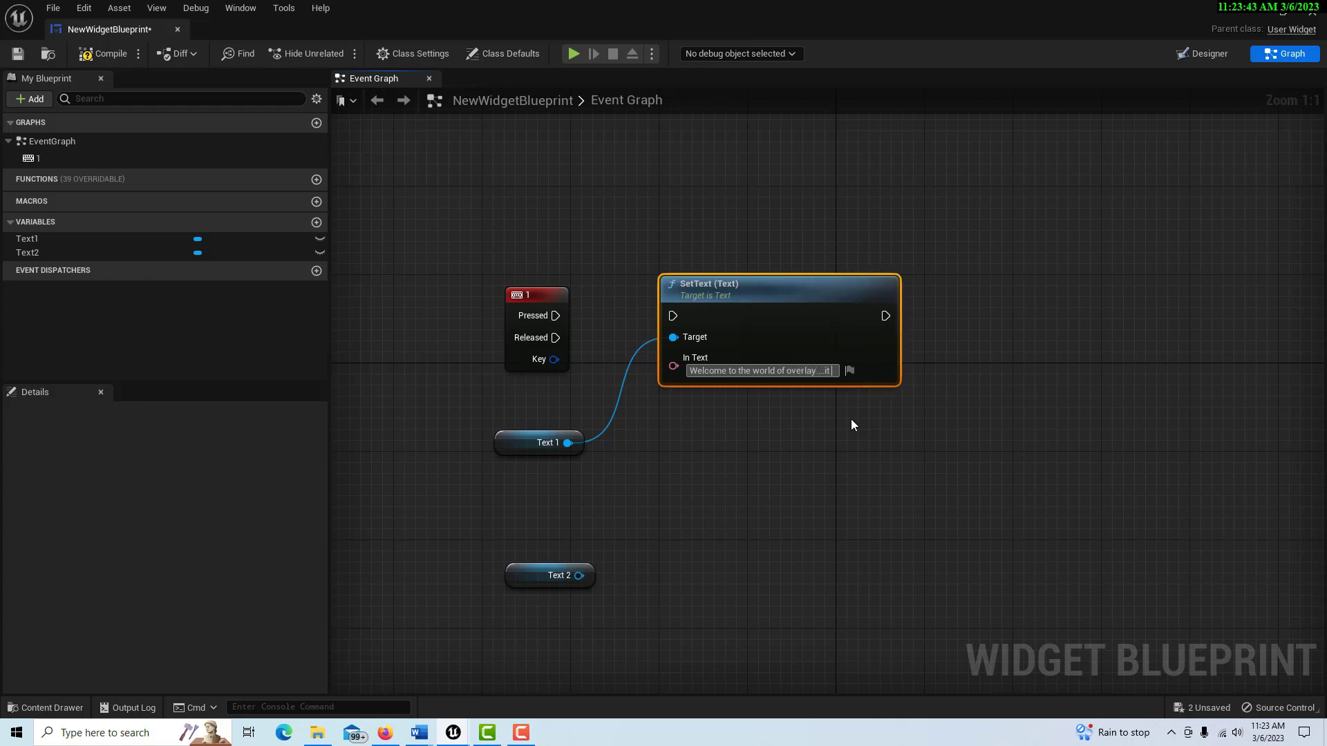
text( is very effic)
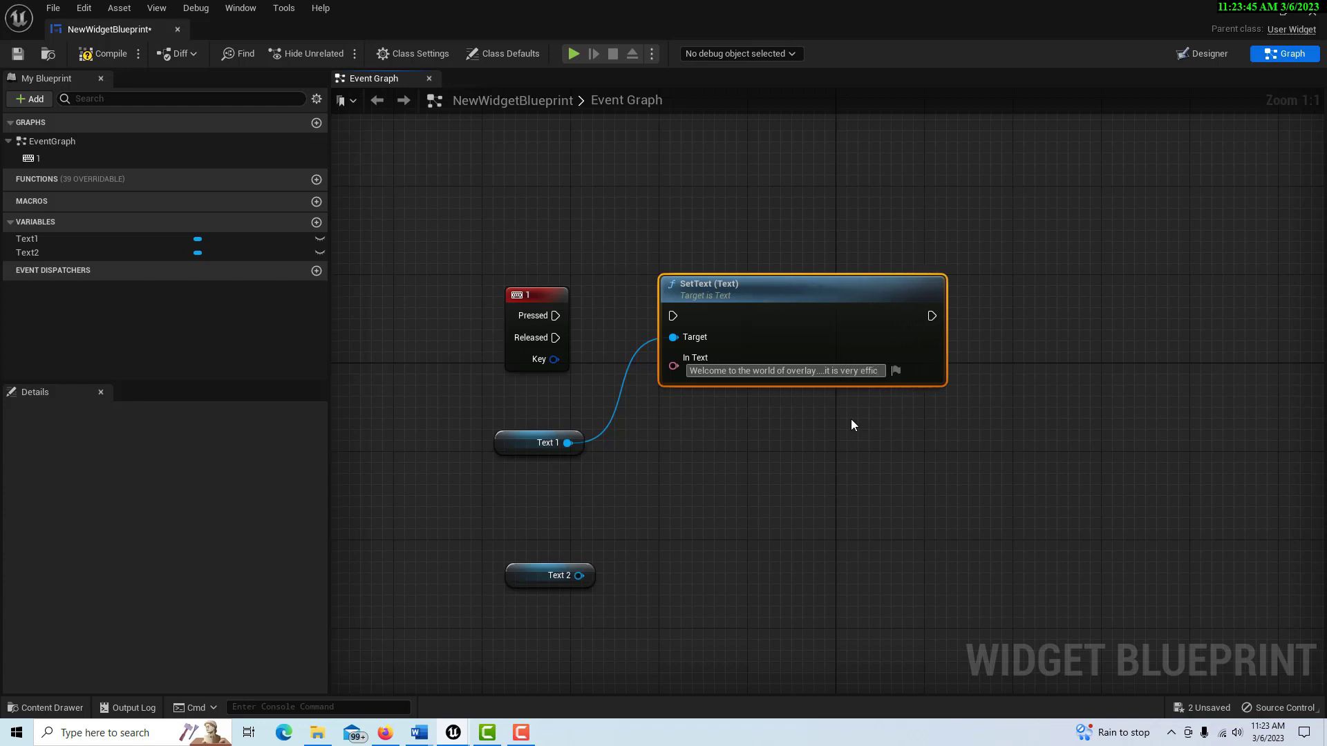
text(ient for manag)
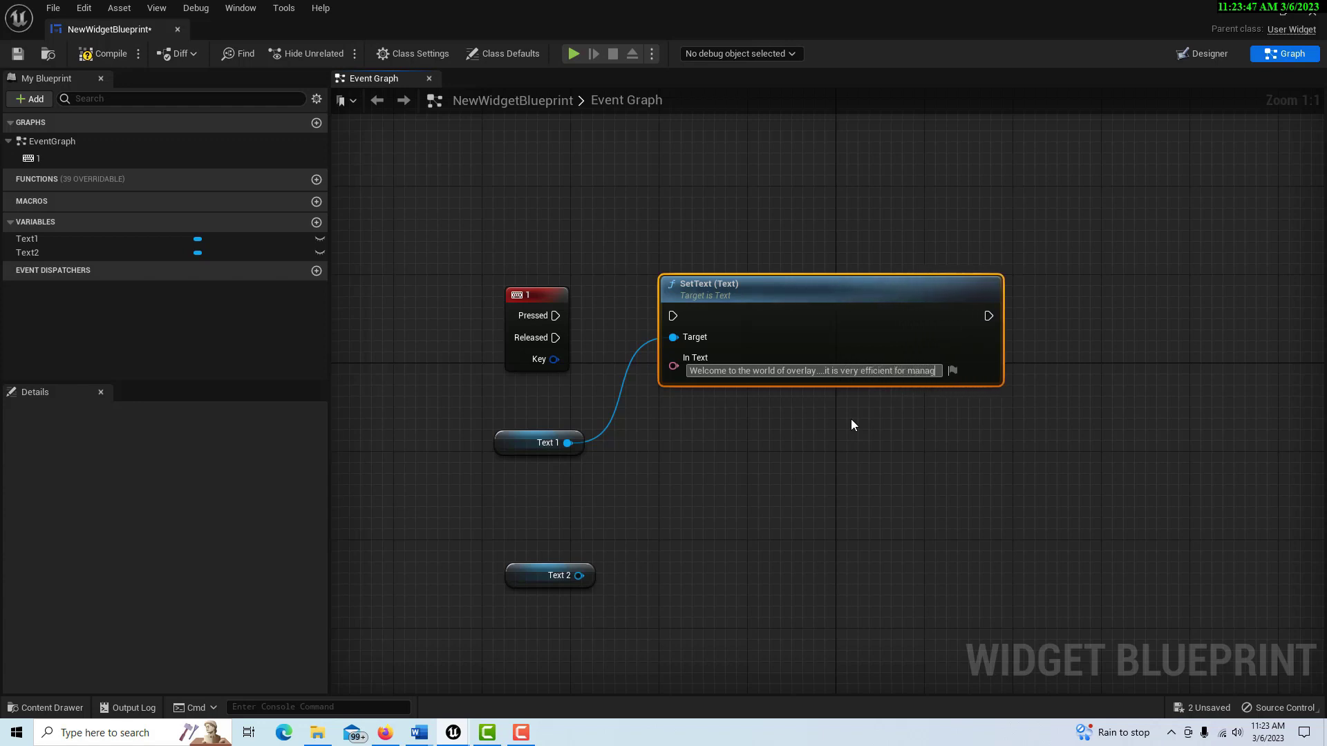
text(ing space.)
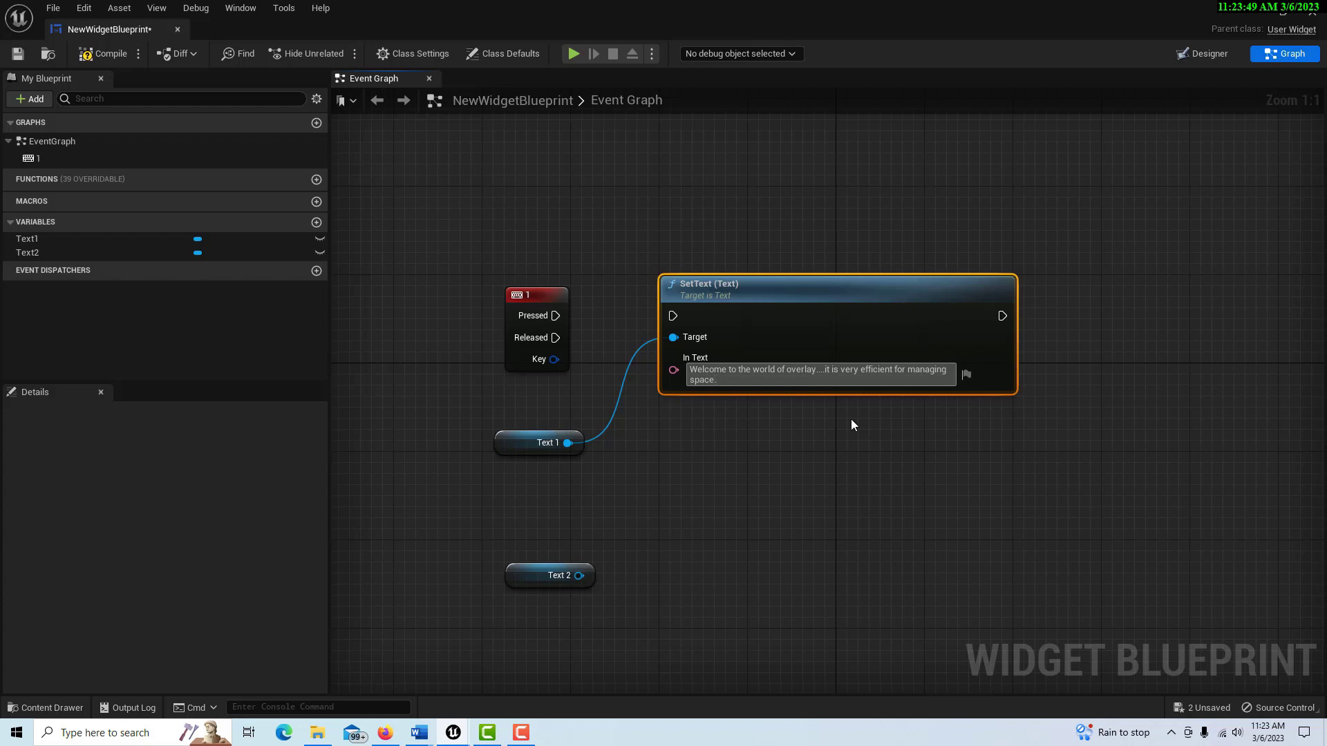
click(856, 484)
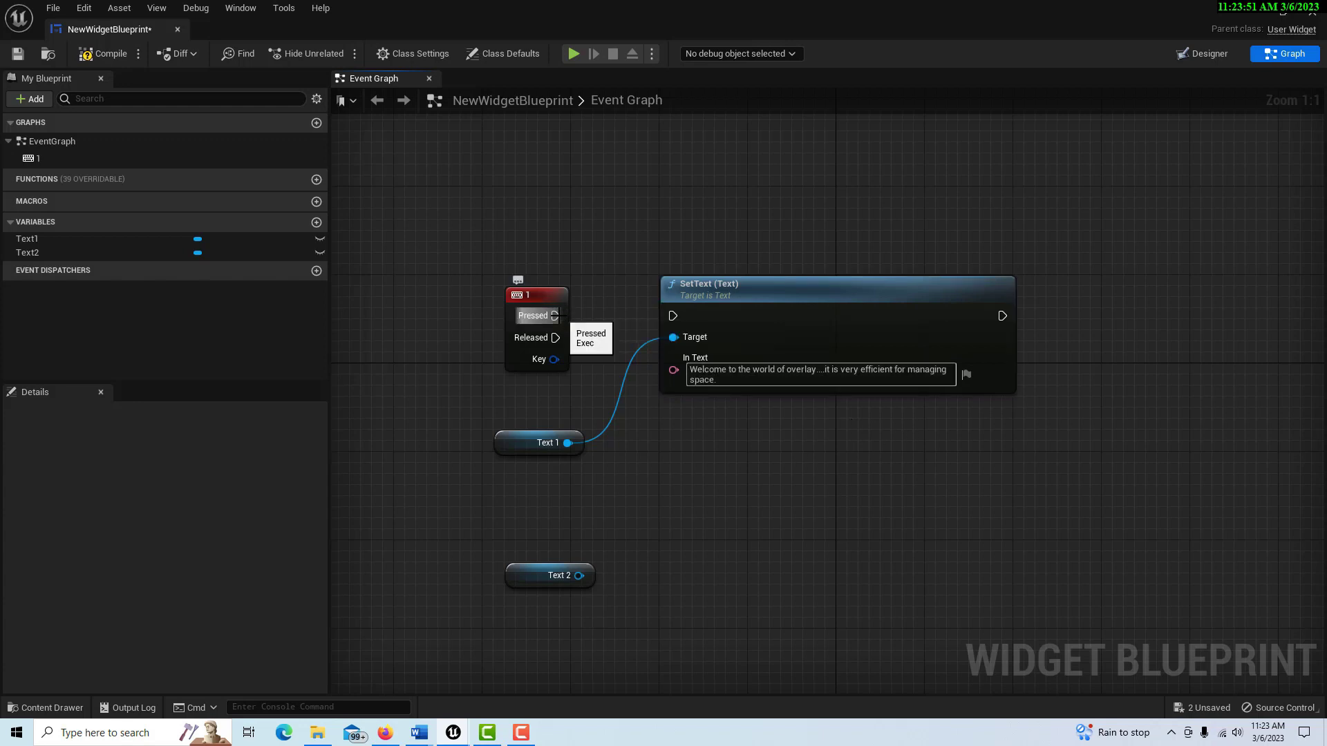
drag(556, 316, 671, 316)
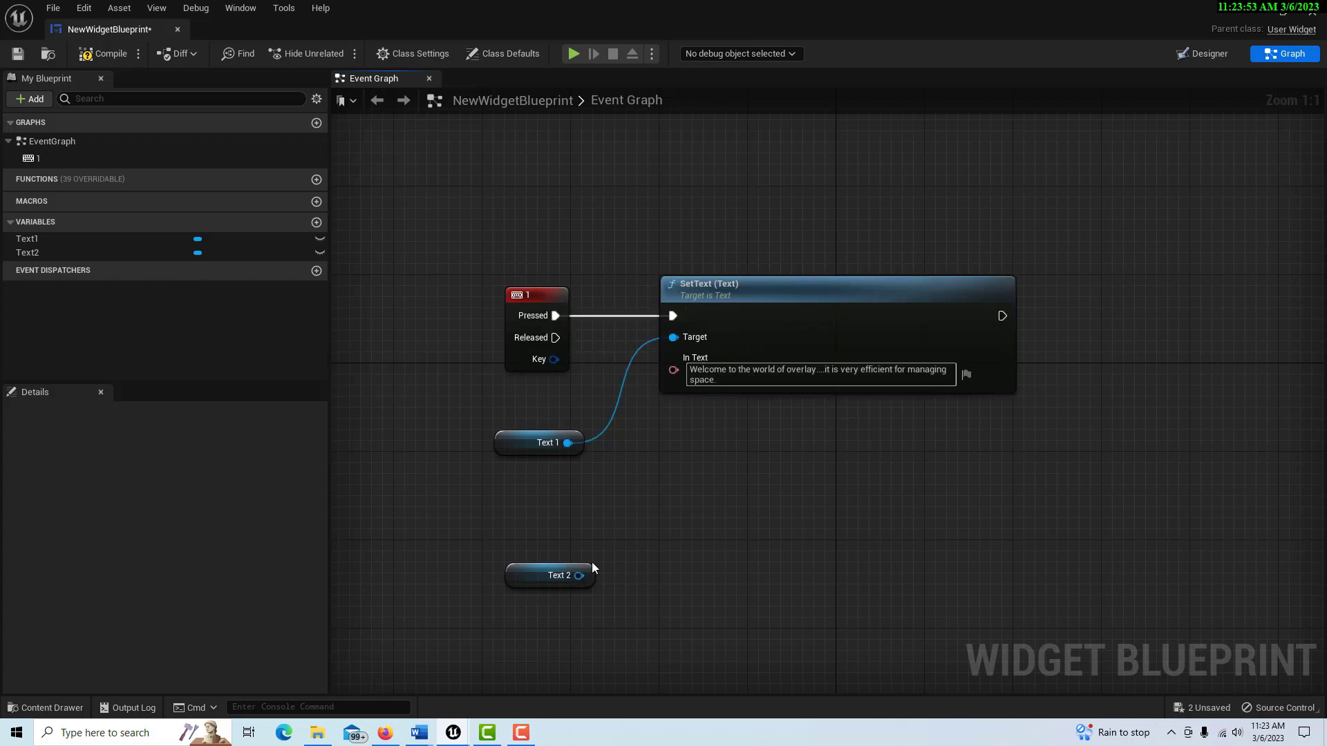
- Add a Set Visibility node for Text2 executed right after SetText
drag(532, 579, 707, 484)
right_drag(977, 533, 812, 545)
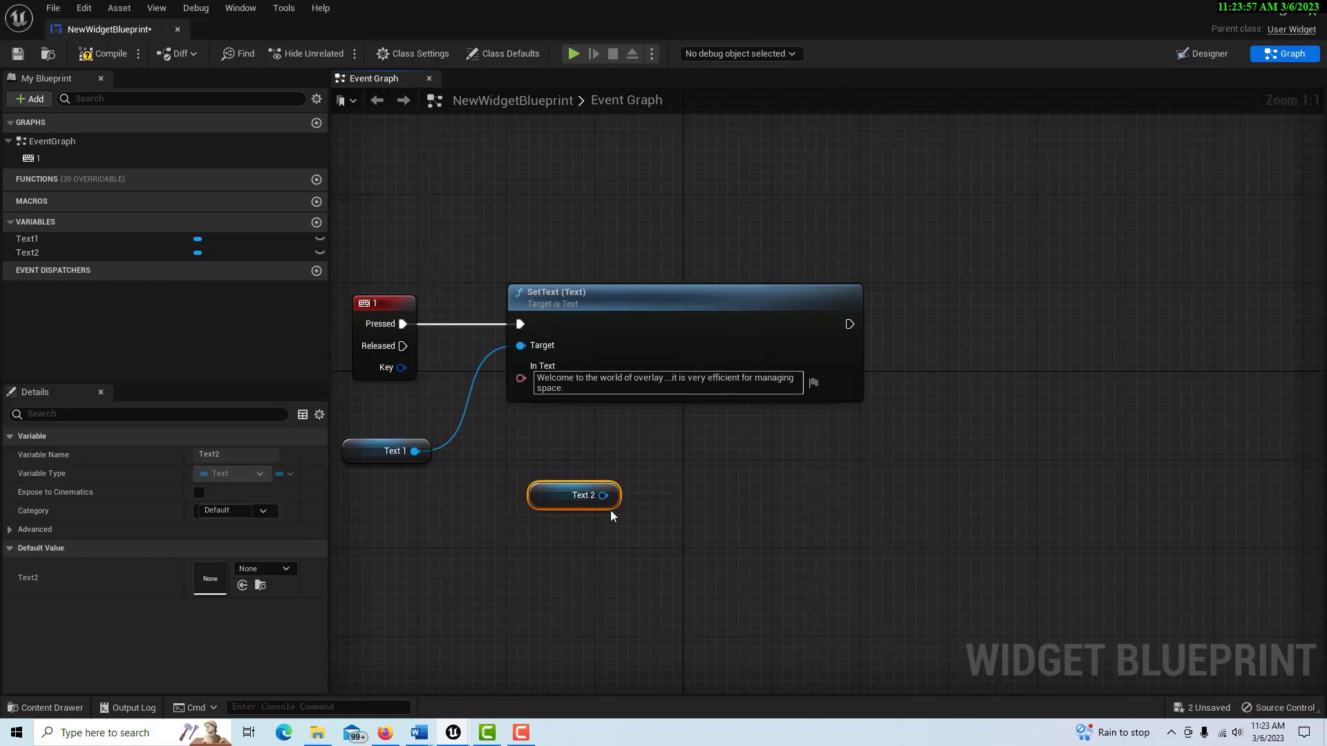
drag(604, 495, 966, 411)
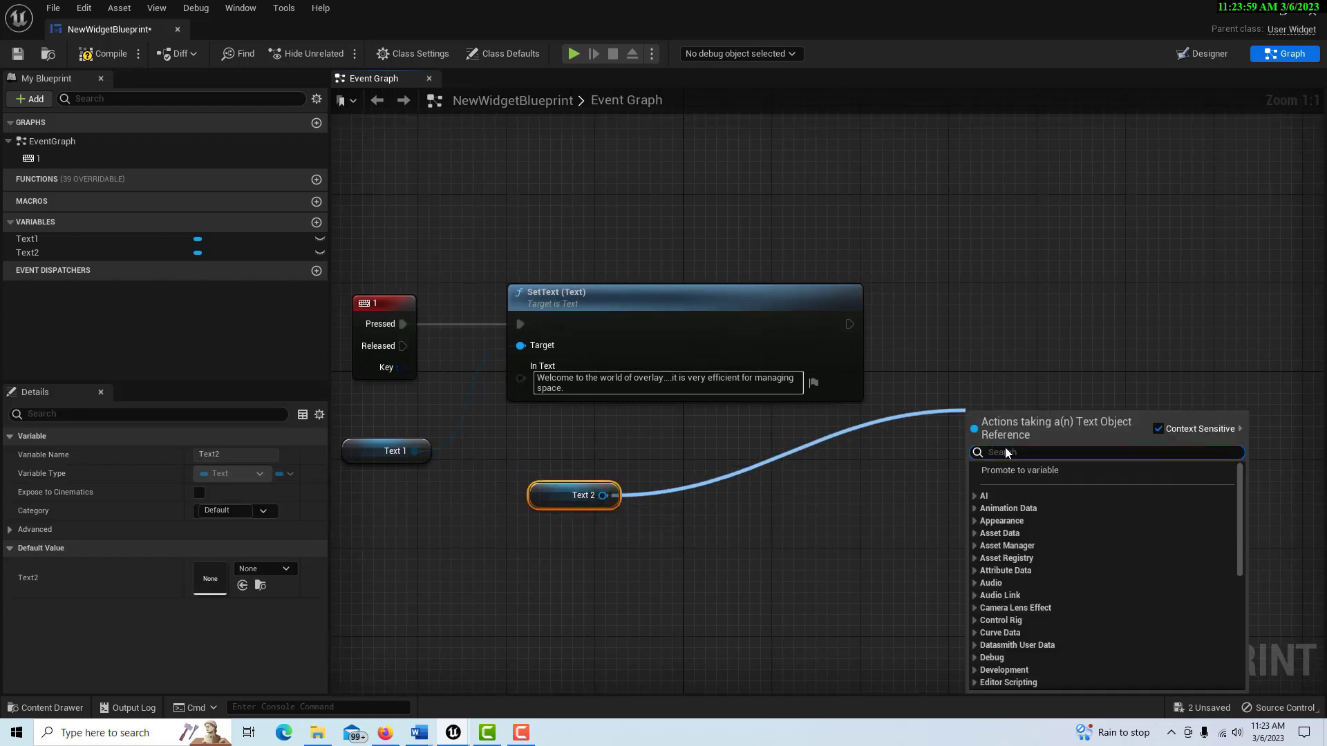
text(visi)
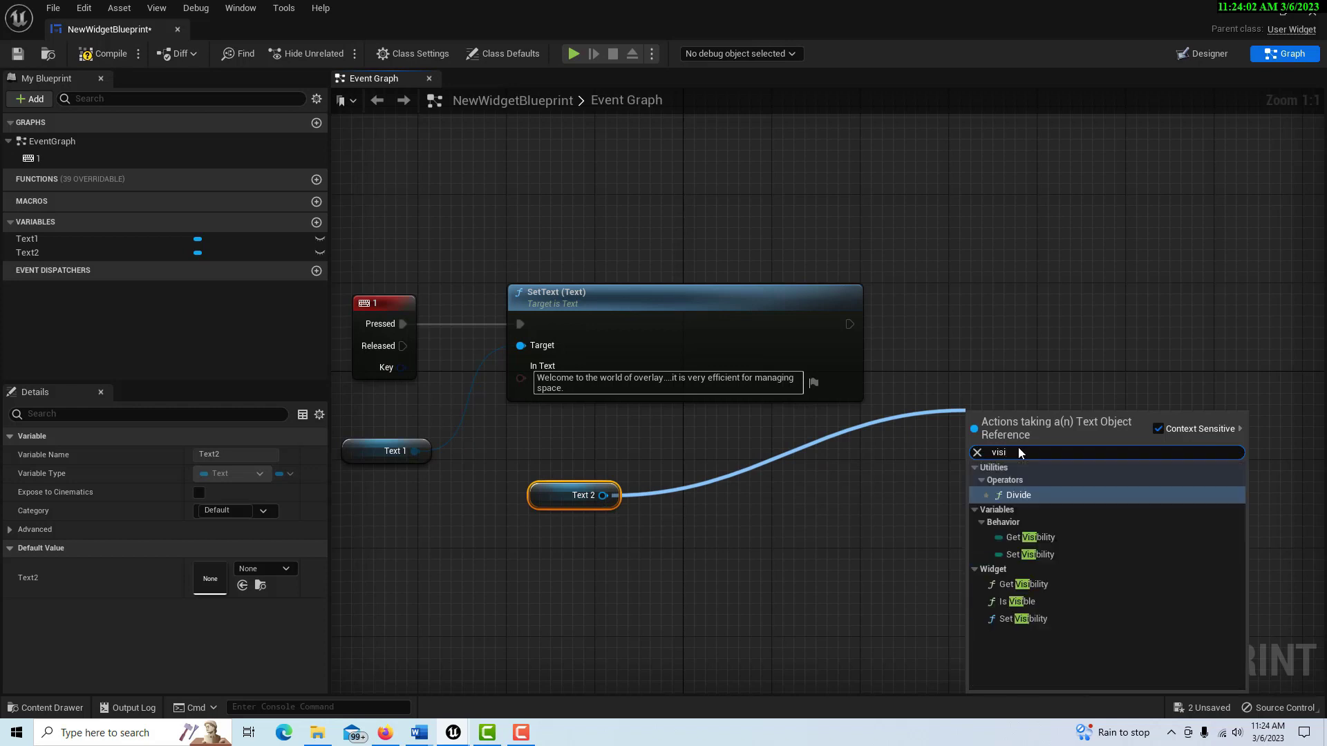
click(1037, 619)
drag(1087, 414, 1143, 305)
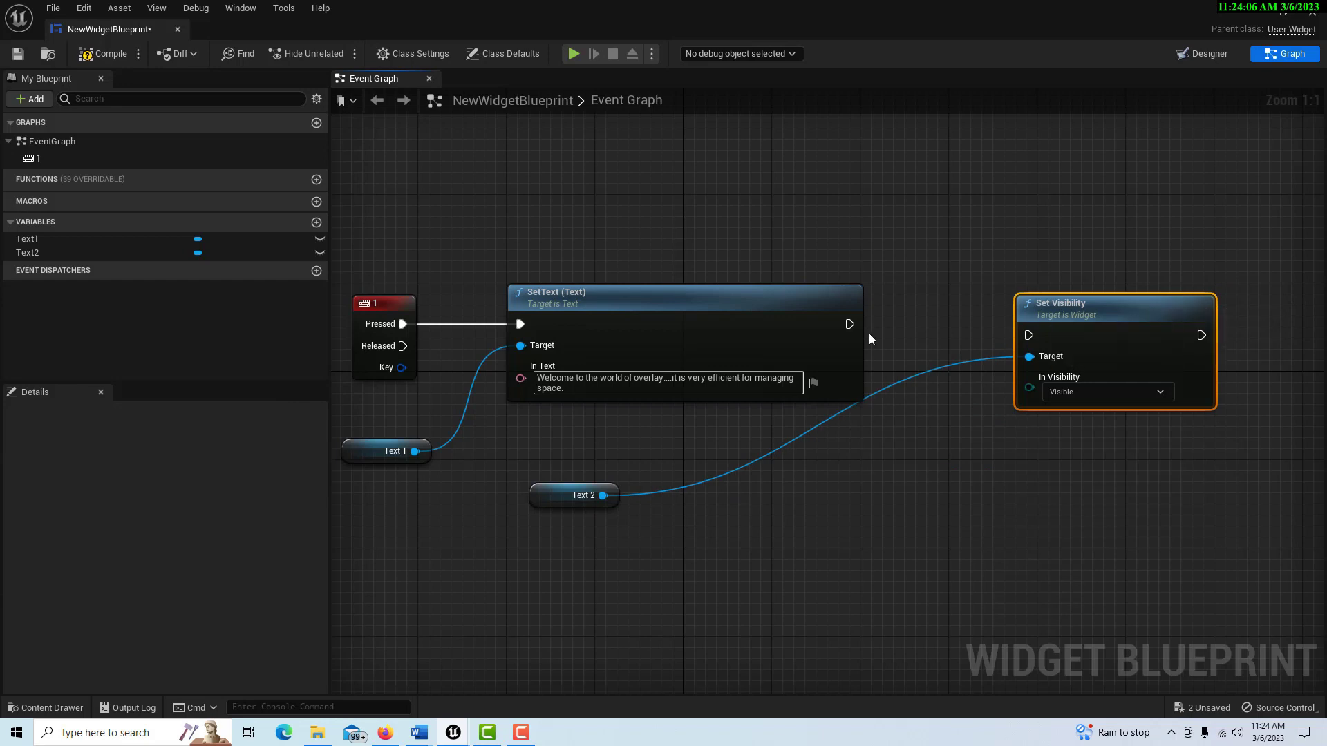
drag(928, 333, 1029, 335)
- Set Text2's visibility to Hidden, save the widget blueprint and close it
click(1158, 392)
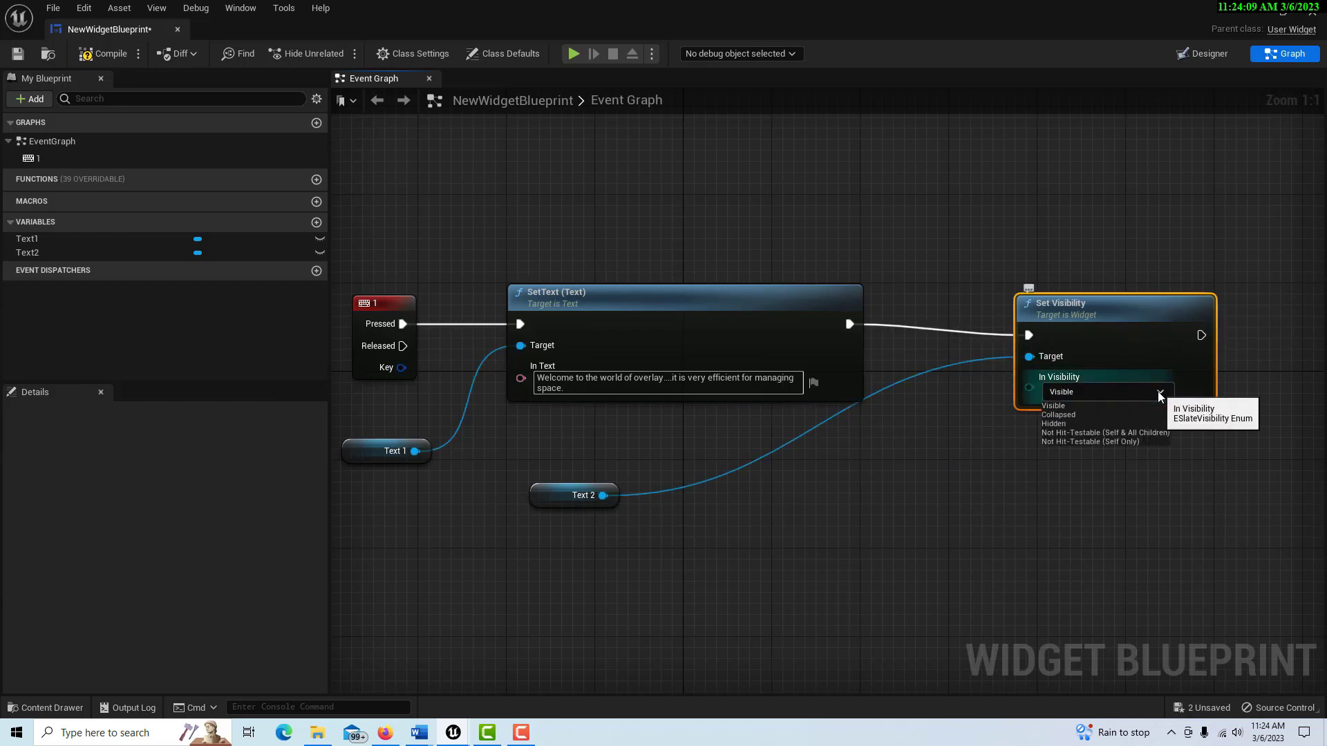
click(1095, 427)
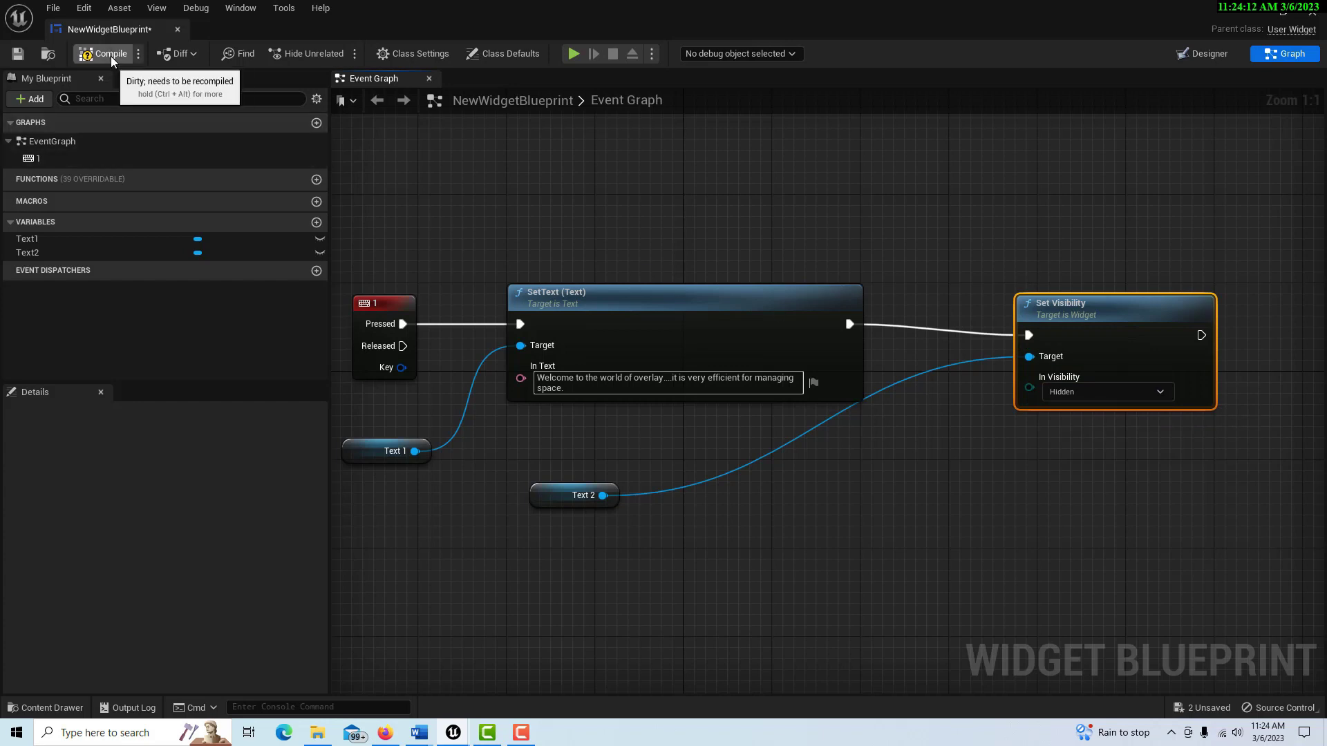
click(14, 58)
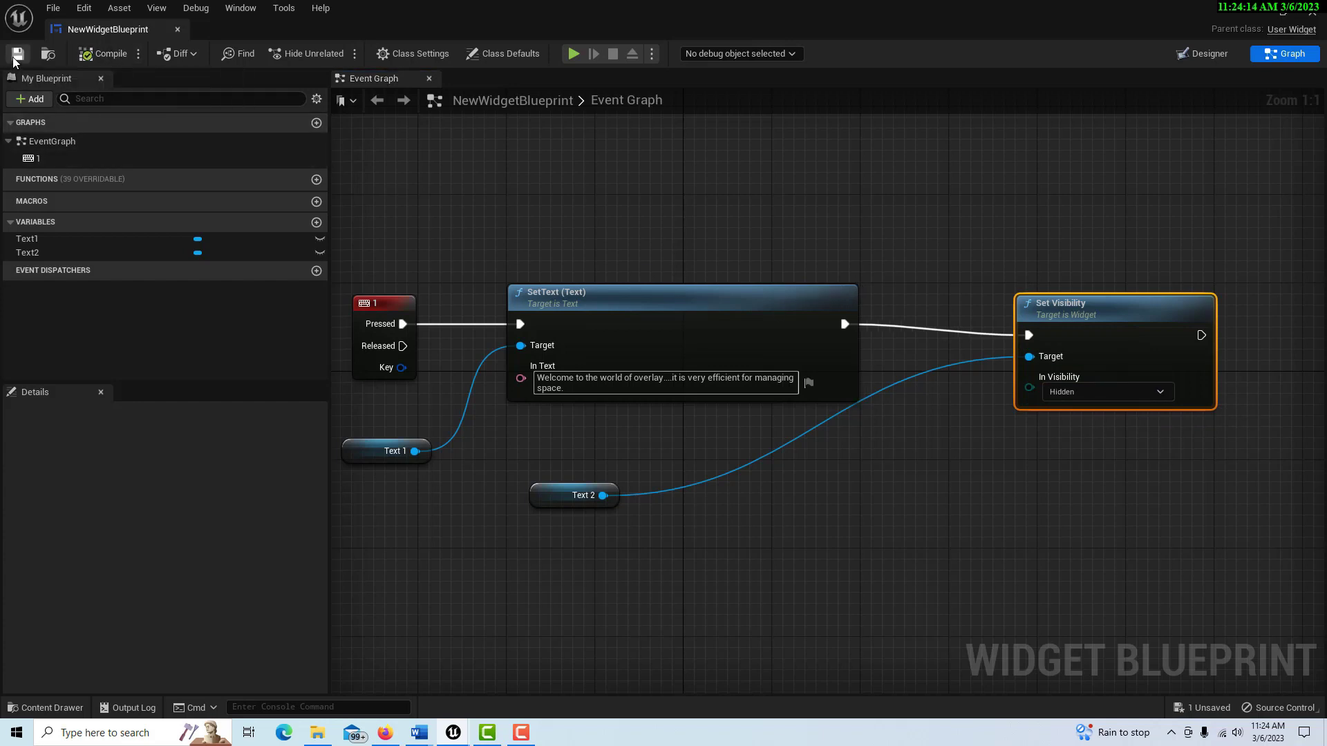
click(179, 29)
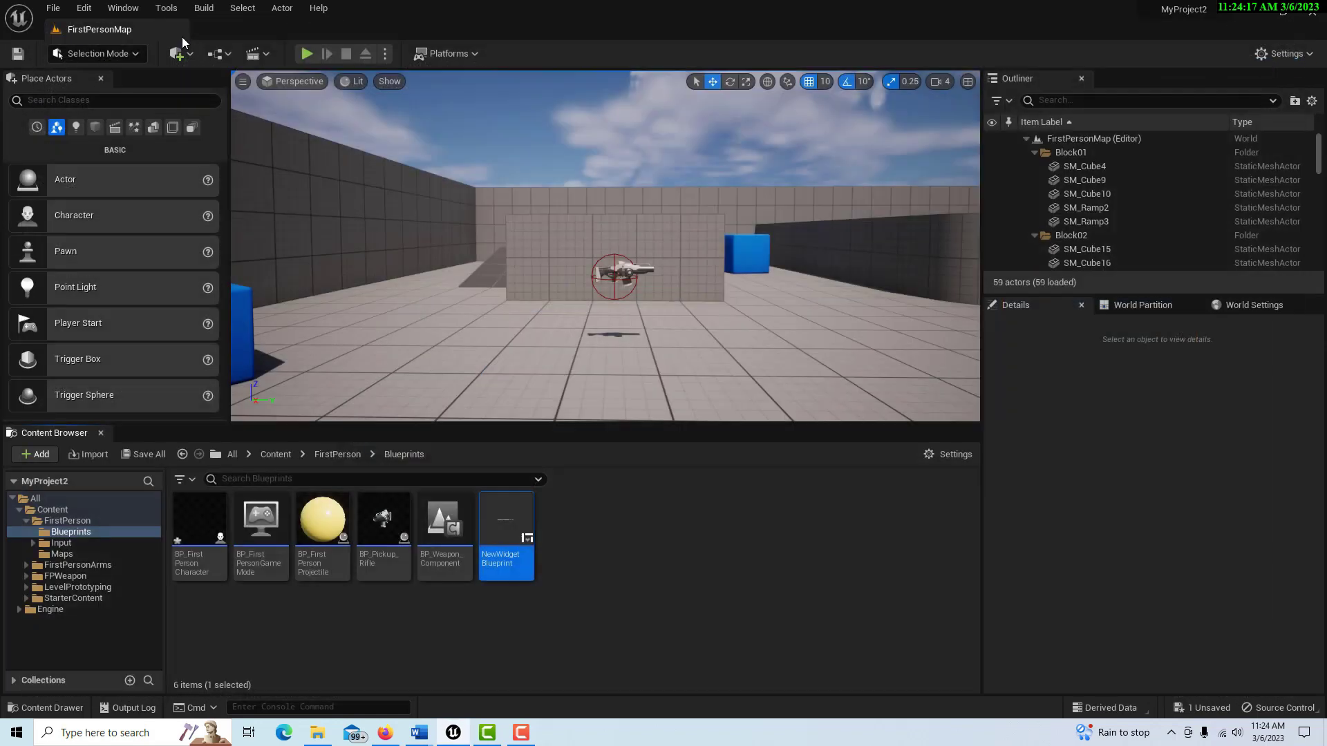
- In BP_FirstPersonCharacter, add a Create Widget node for New Widget Blueprint after Add Mapping Context
click(190, 537)
double_click(190, 536)
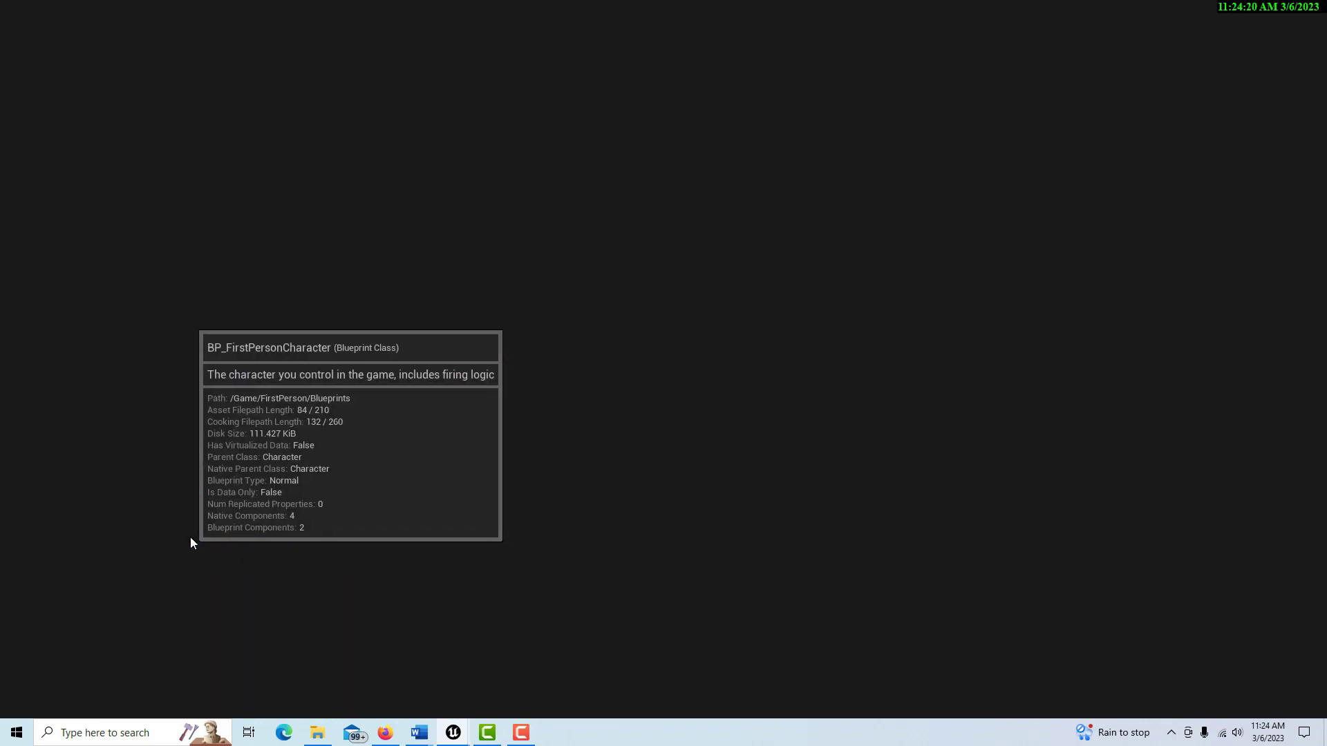
scroll(813, 383, up, 4)
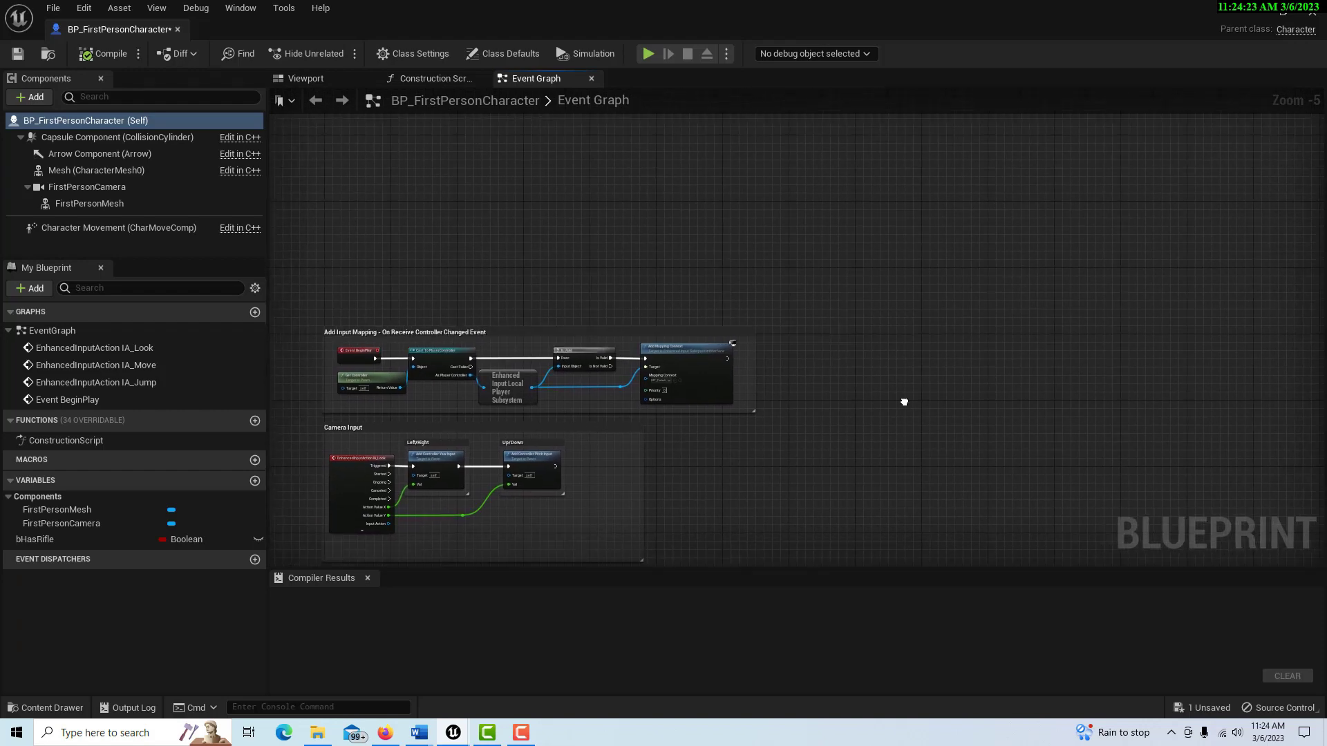
drag(479, 317, 688, 357)
text(create wid)
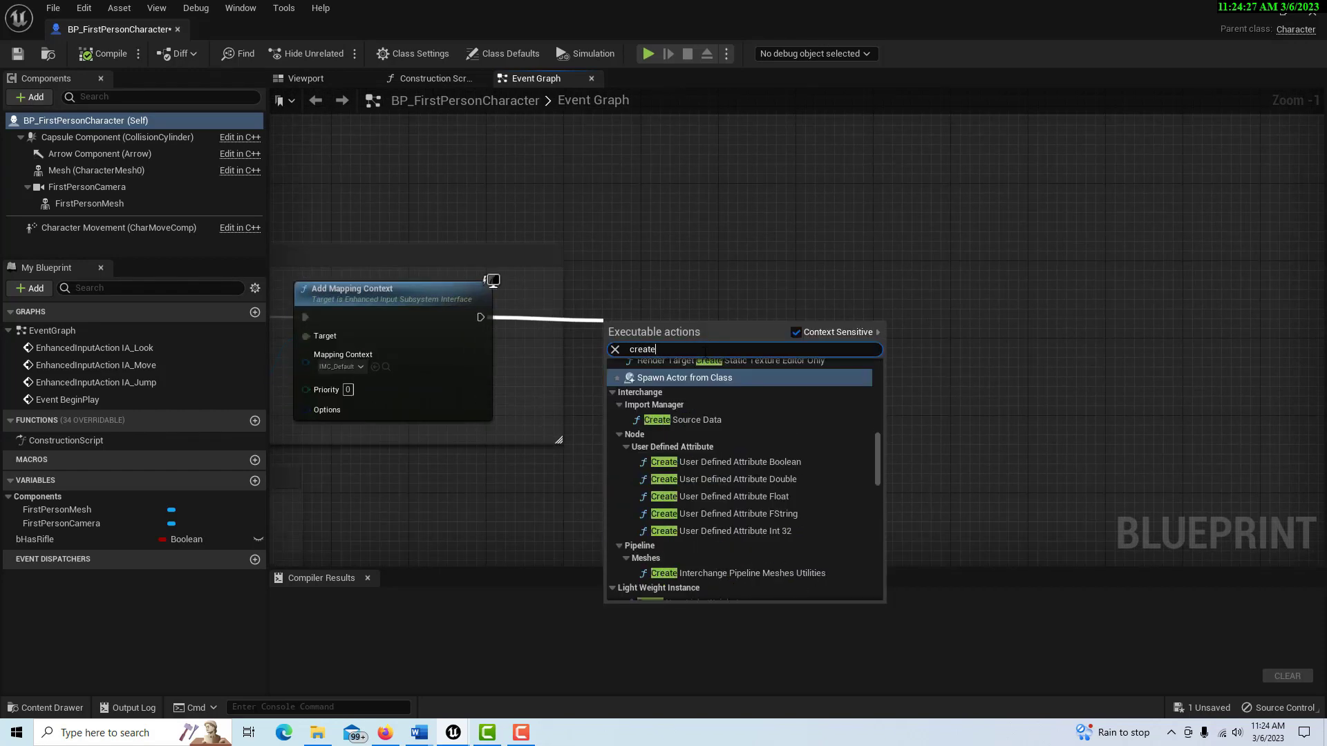
click(738, 377)
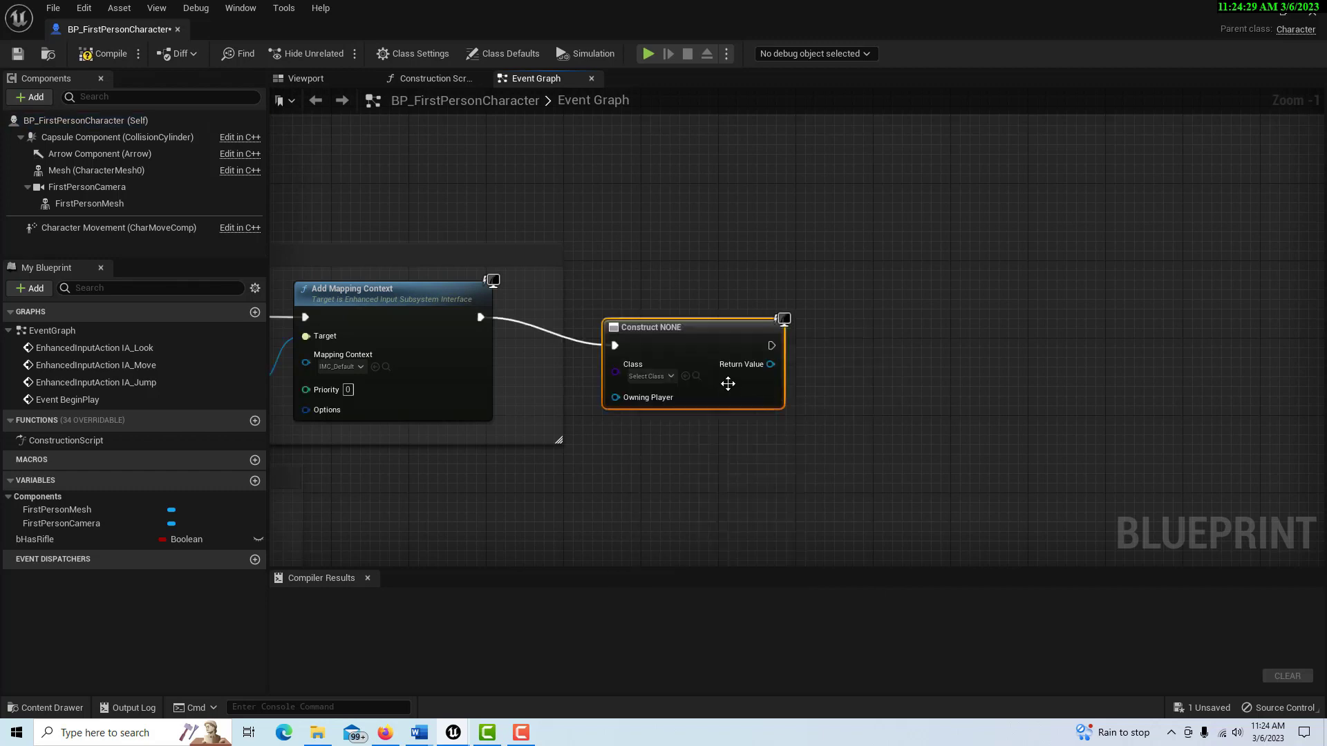
click(670, 376)
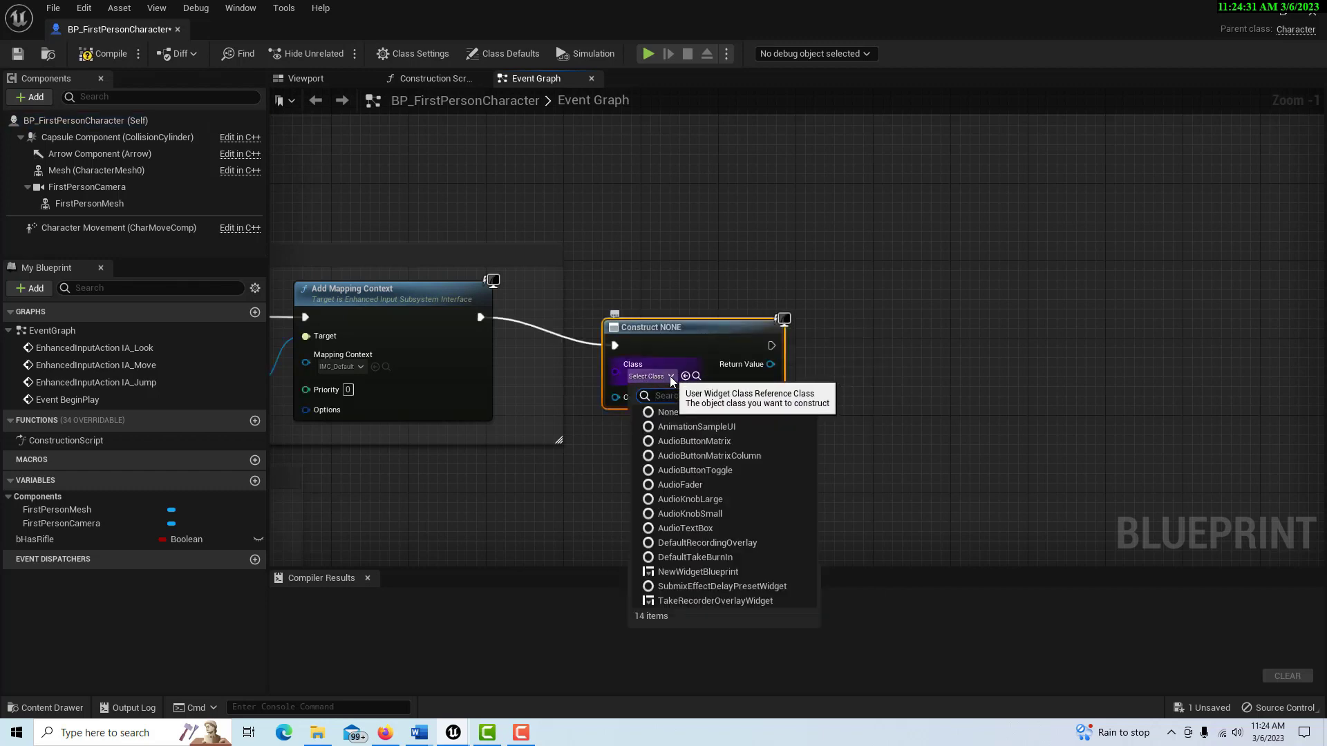
click(682, 577)
- Add the created widget to the viewport, compile and save, and close the character blueprint
right_drag(840, 488, 675, 491)
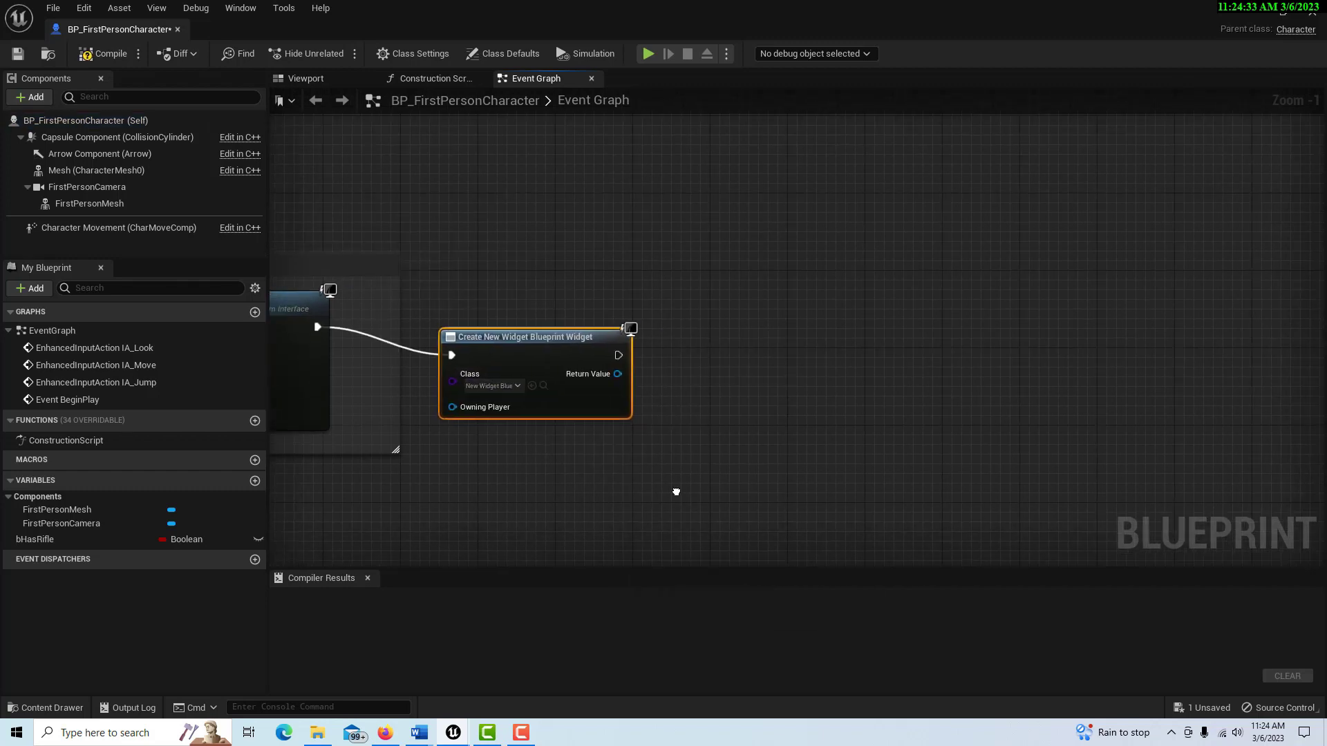
drag(617, 353, 685, 354)
text(add to view)
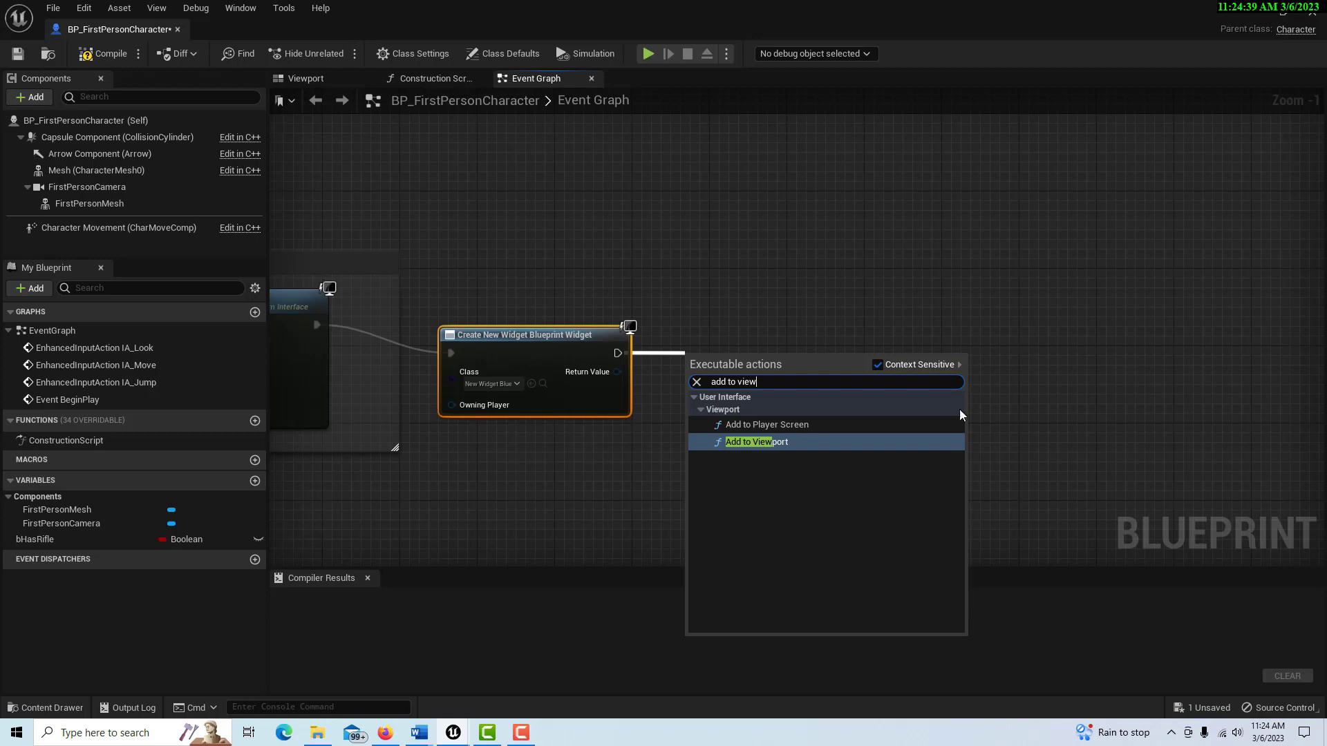
click(844, 441)
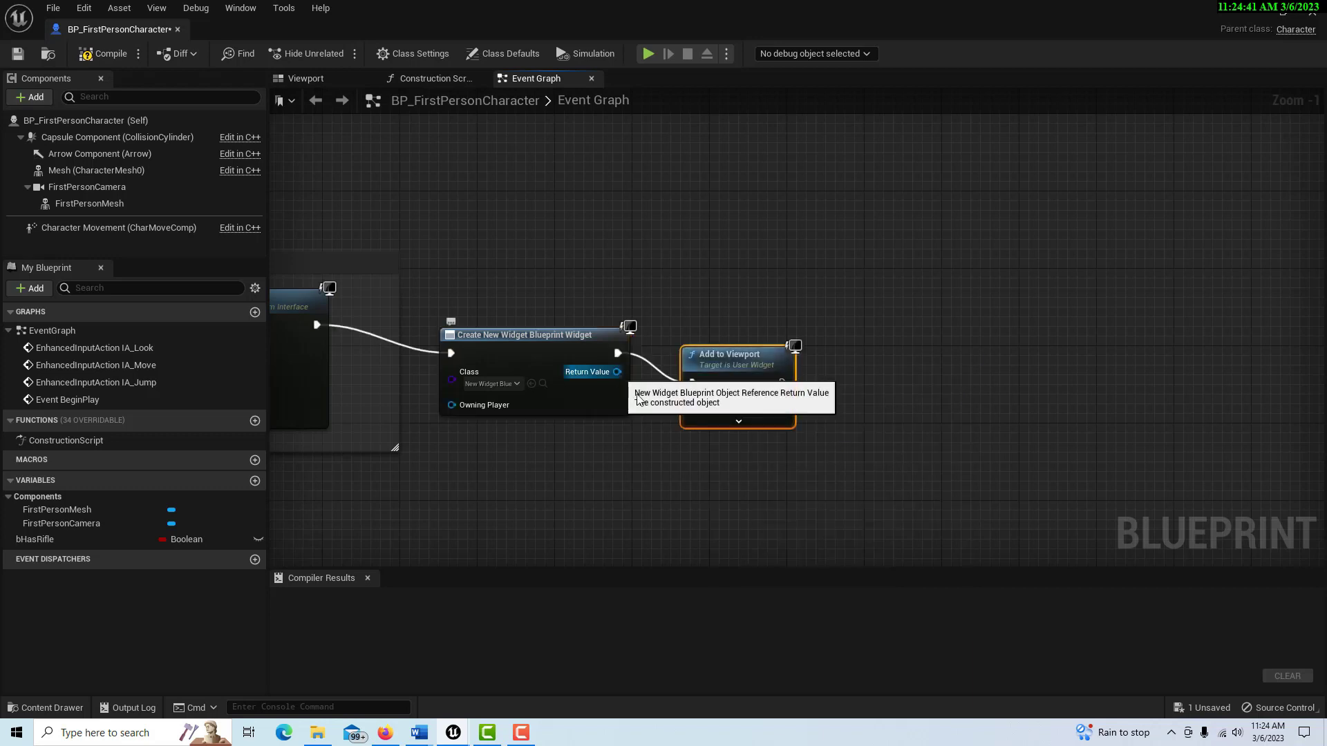
drag(617, 372, 693, 402)
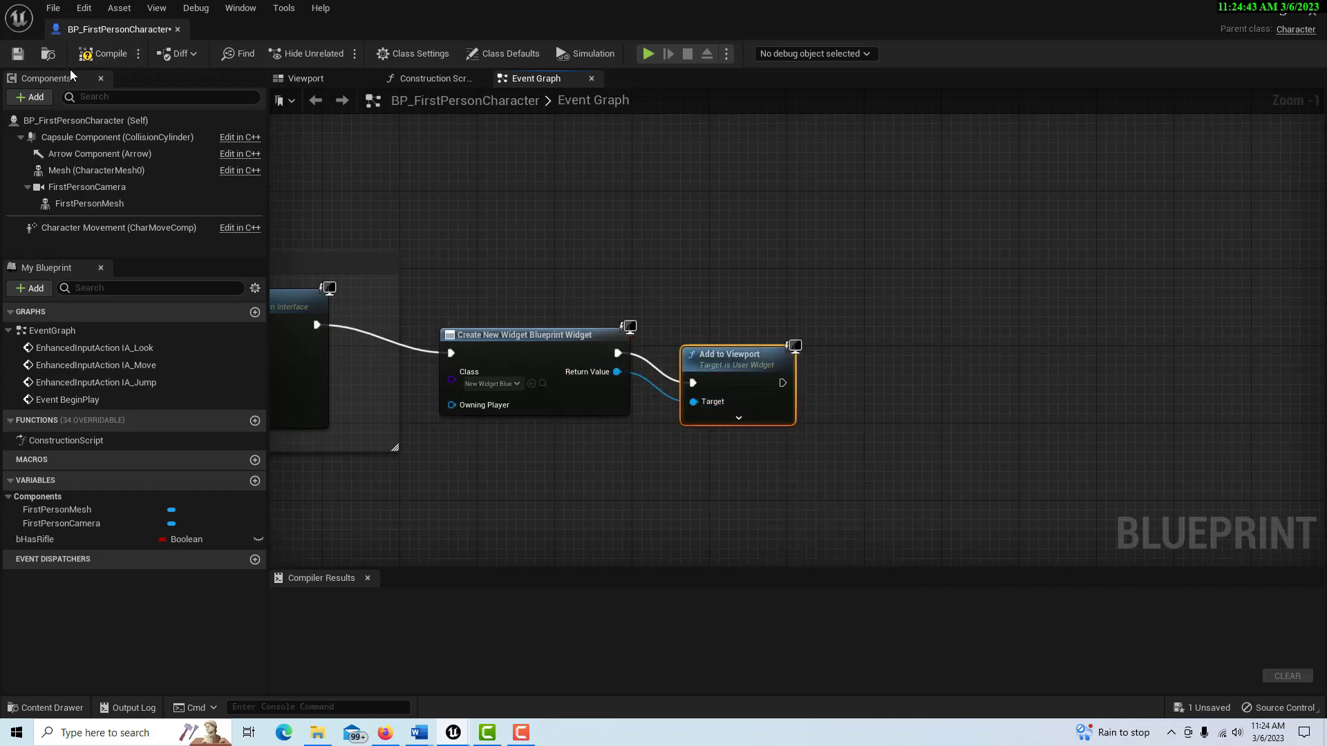
click(103, 54)
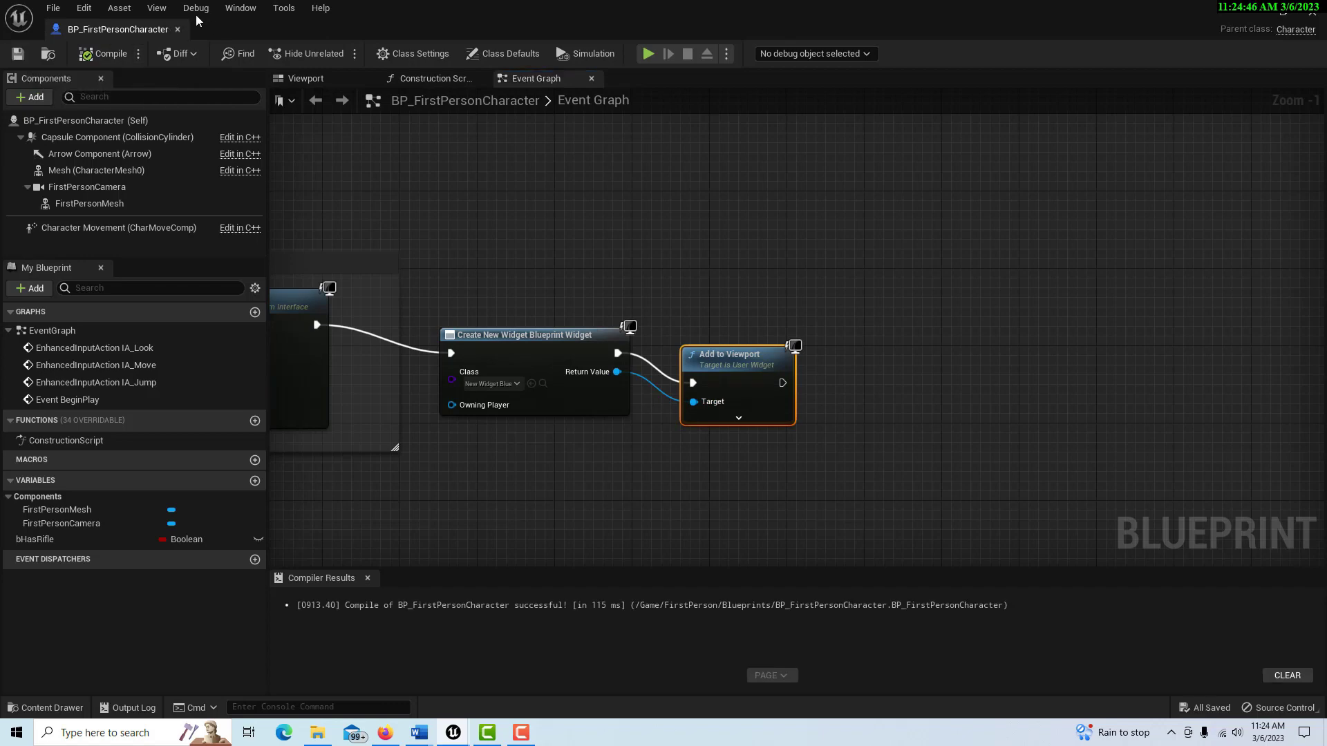
click(177, 28)
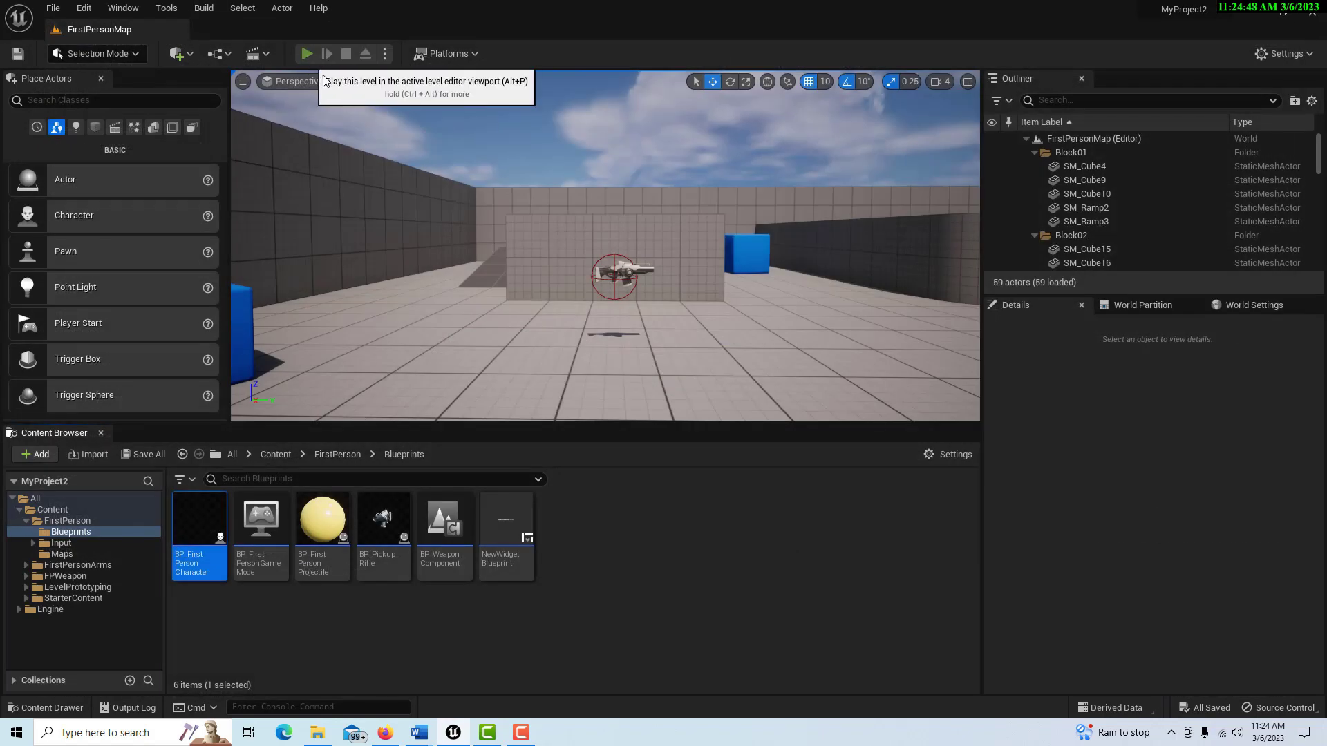
- Play FirstPersonMap in the editor and walk around, with the overlay showing the welcome message
click(307, 53)
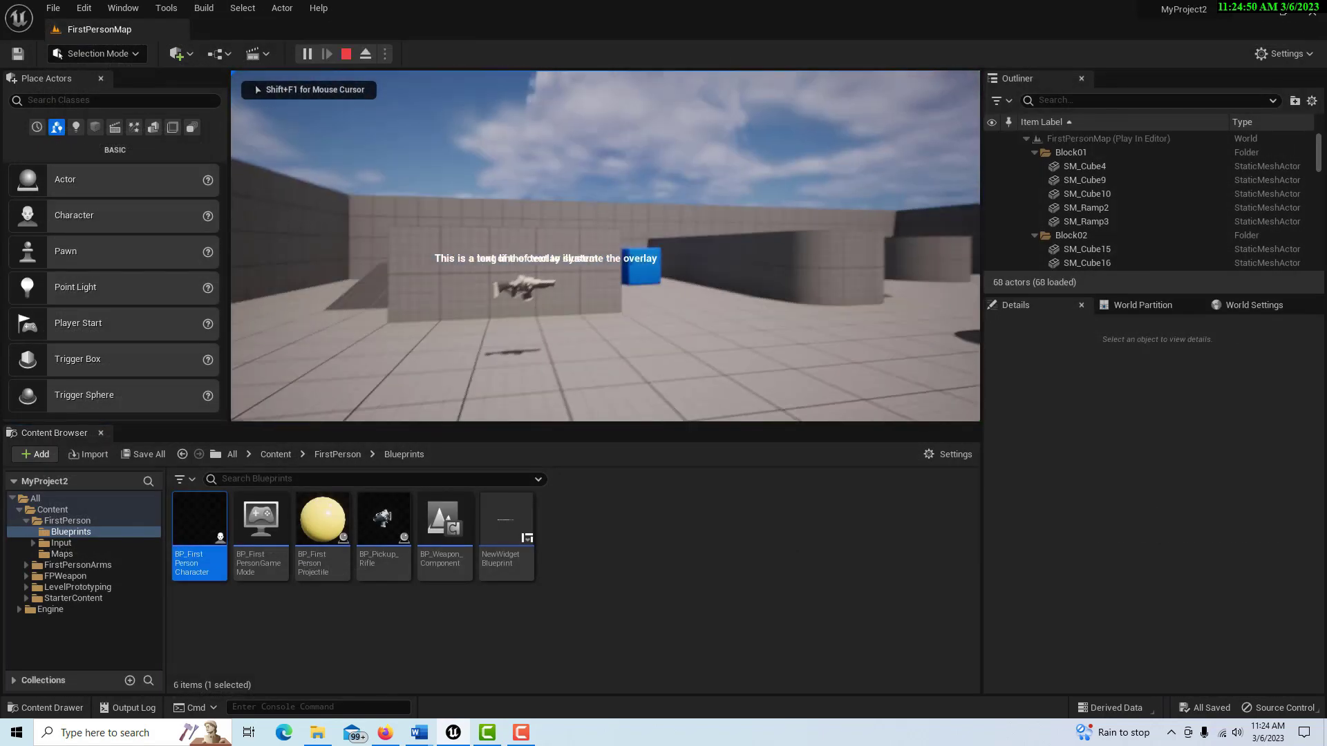
key(w)
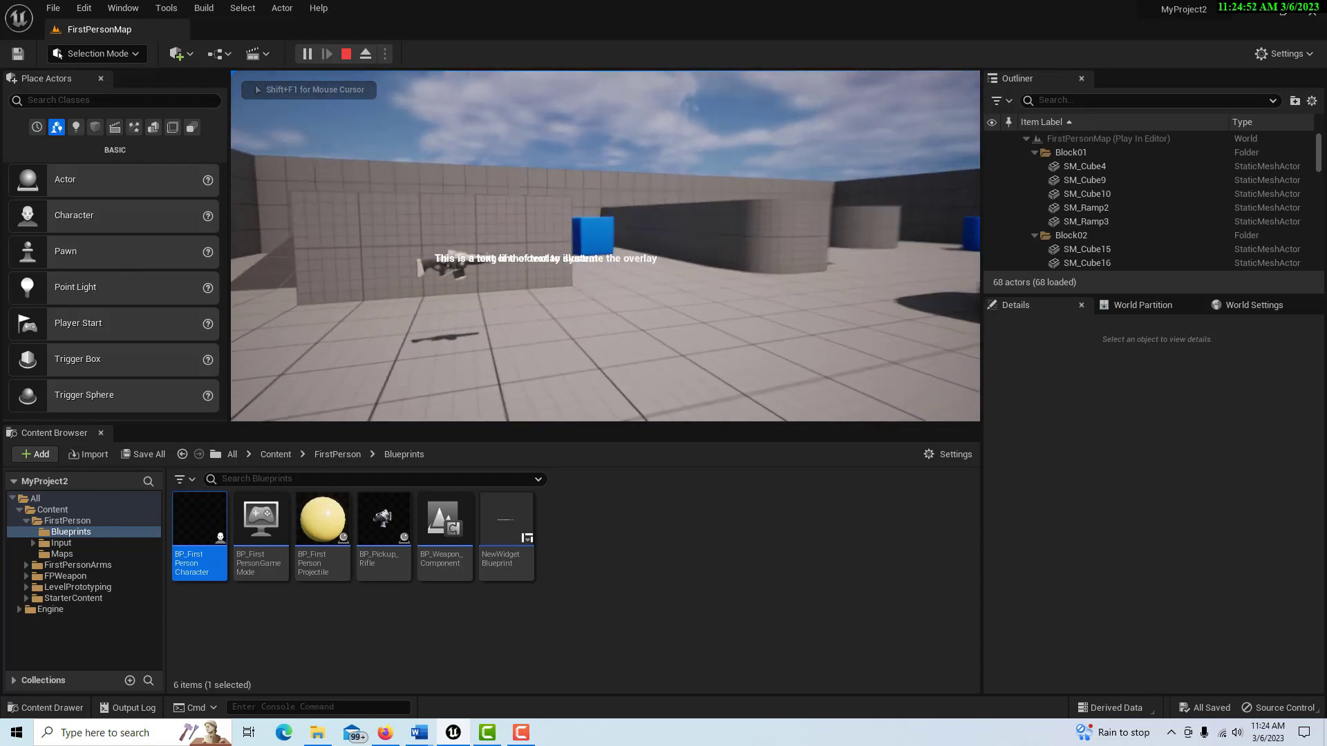
key(w)
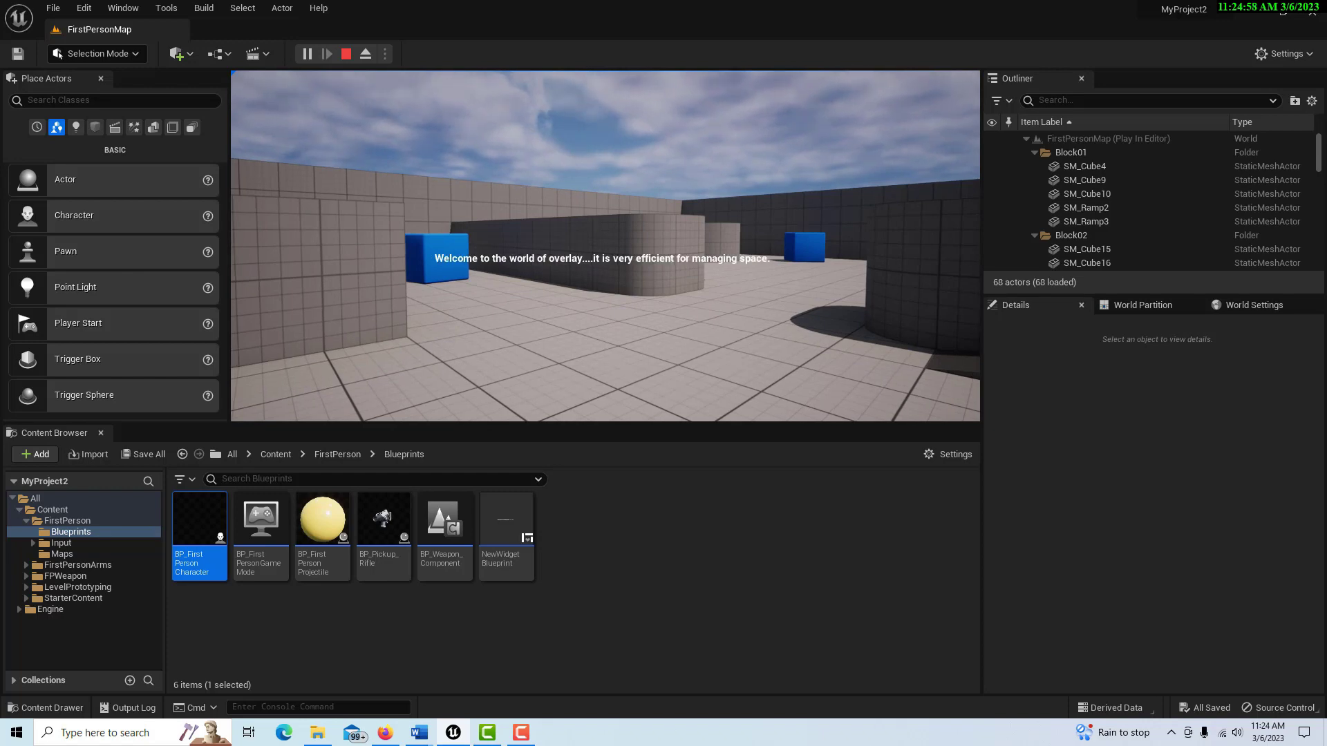
key(w)
key(w)
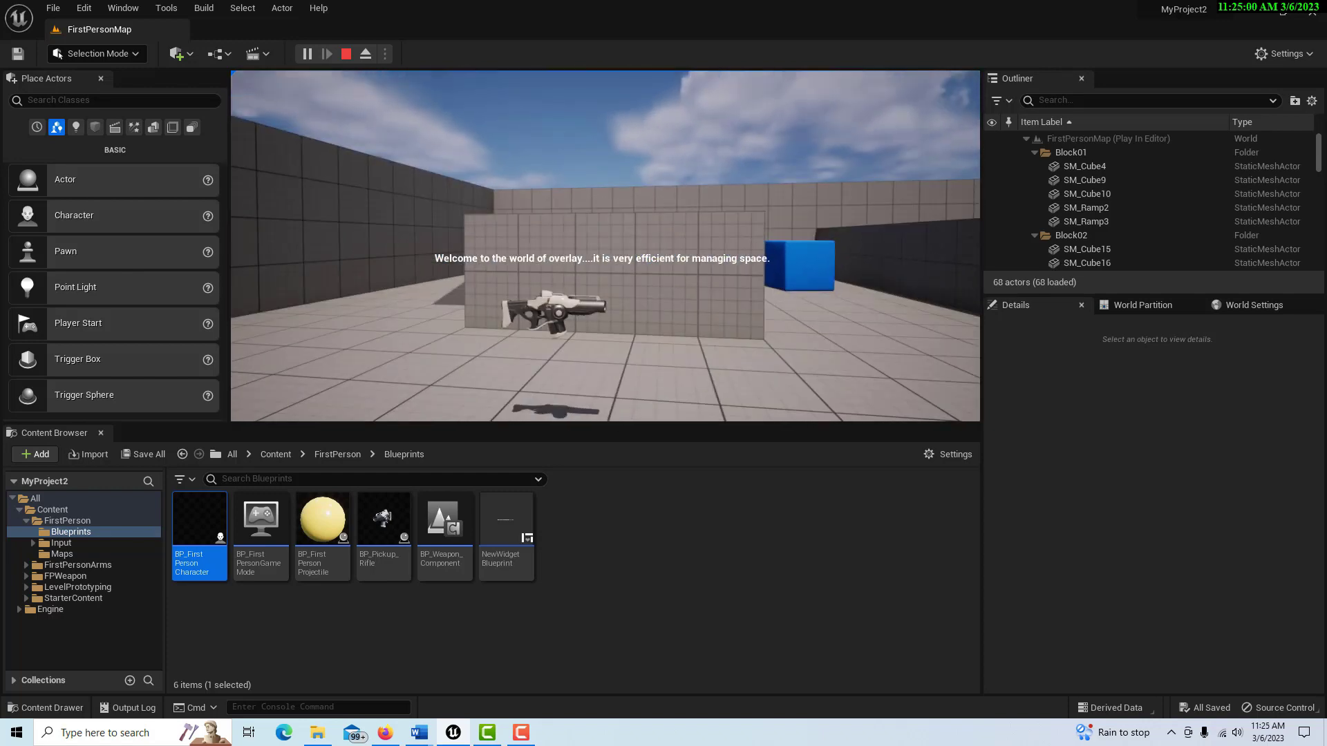
key(w)
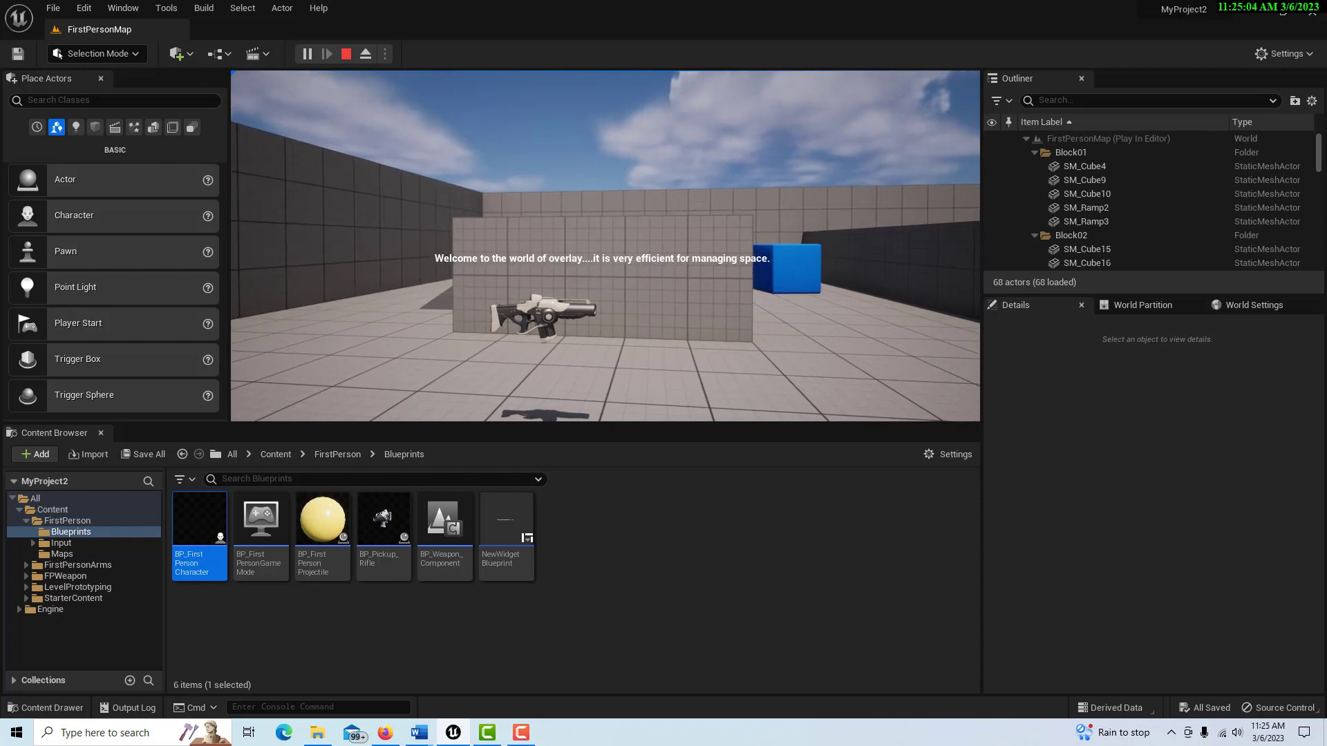
key(d)
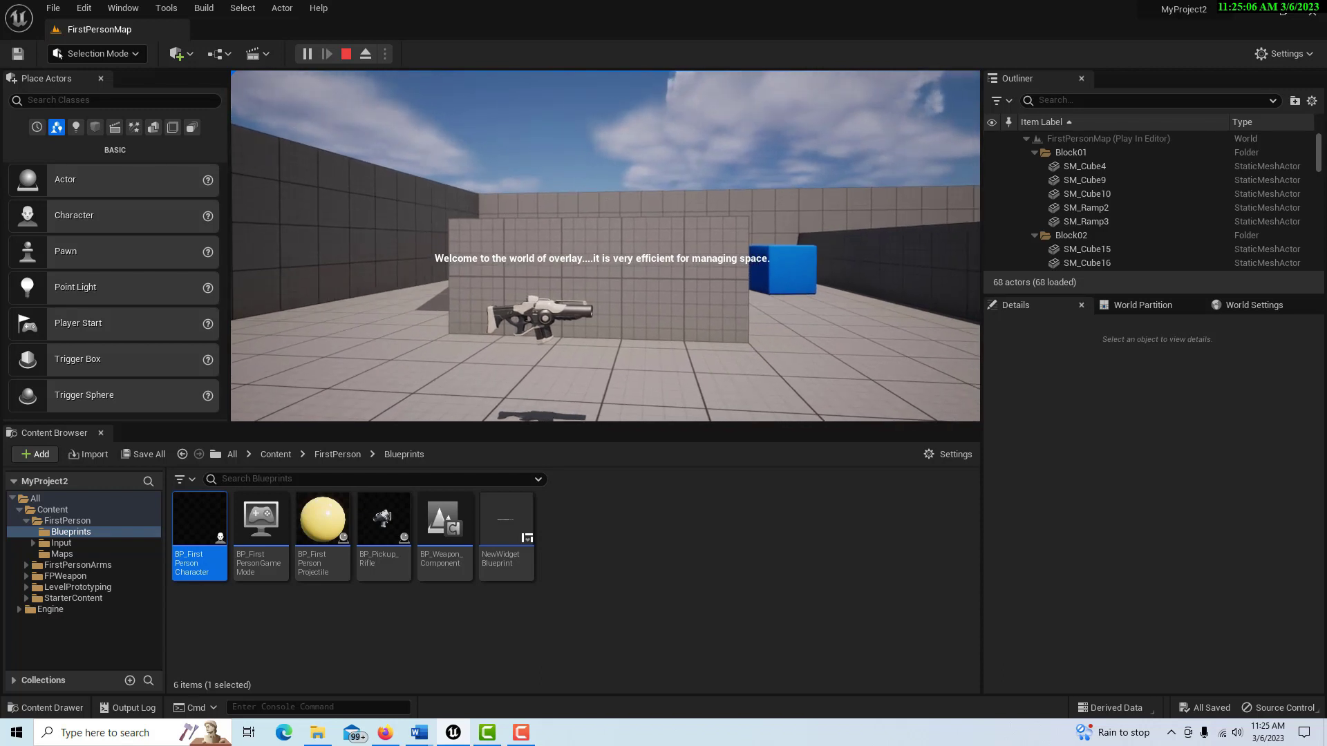
key(w)
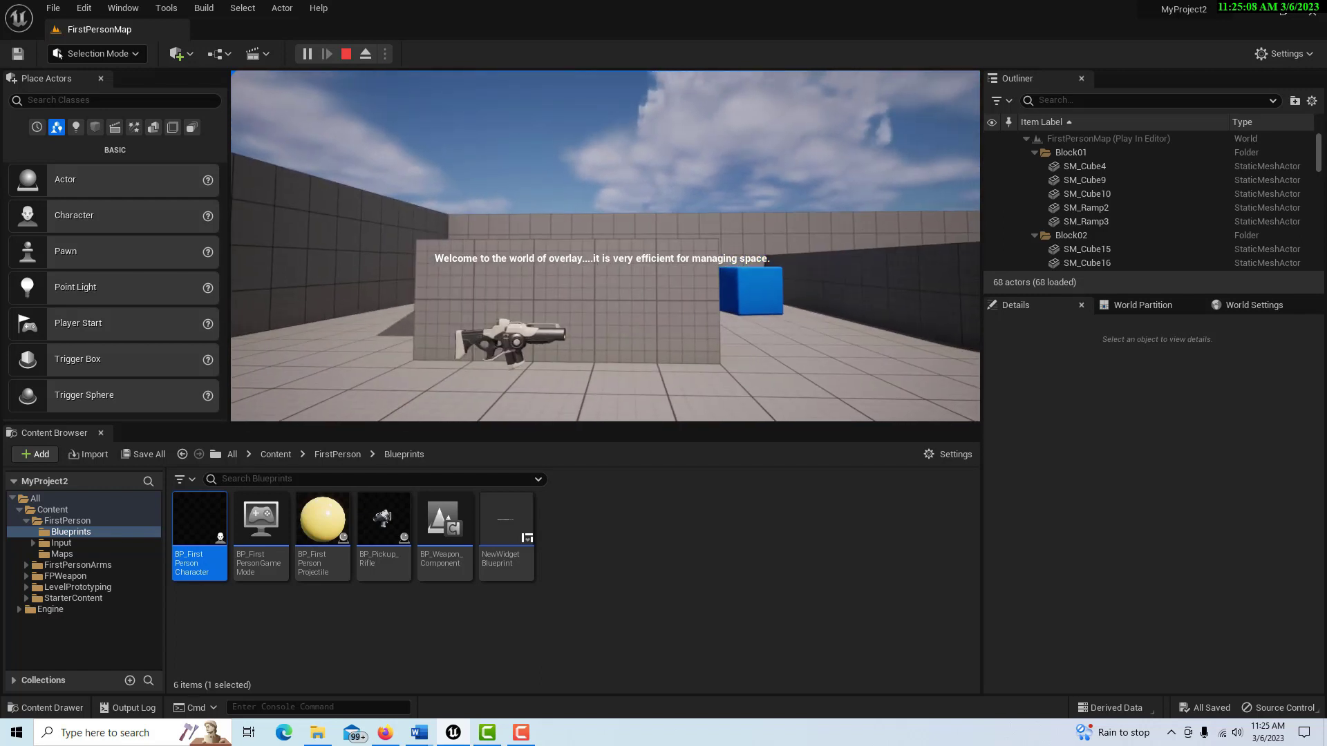
key(d)
key(d)
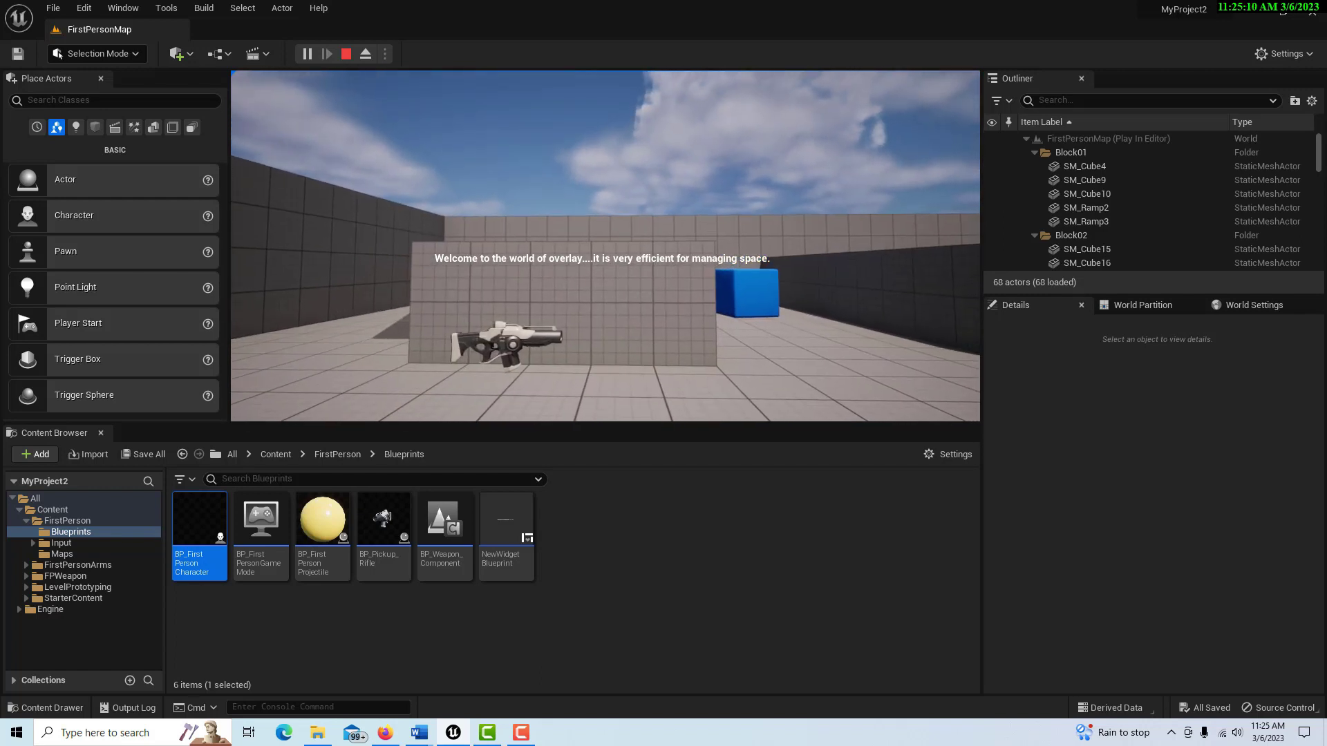
key(d)
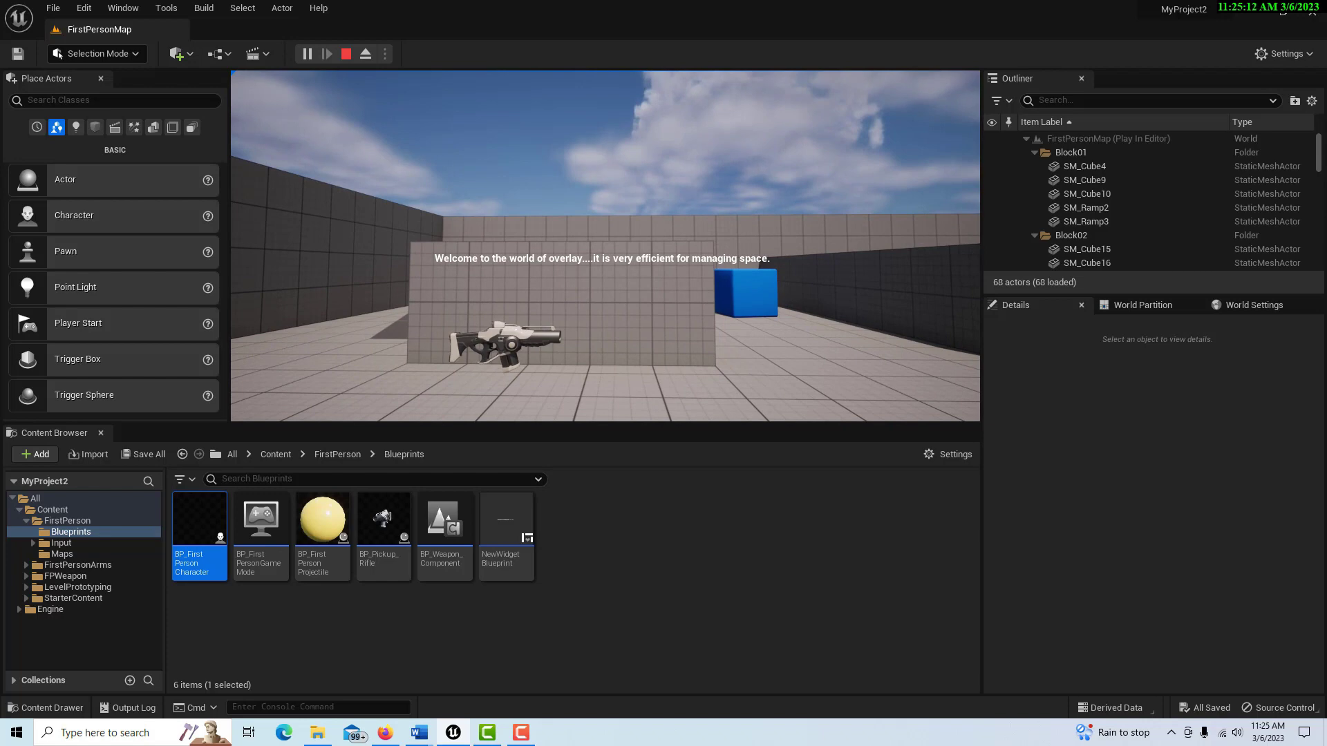
key(d)
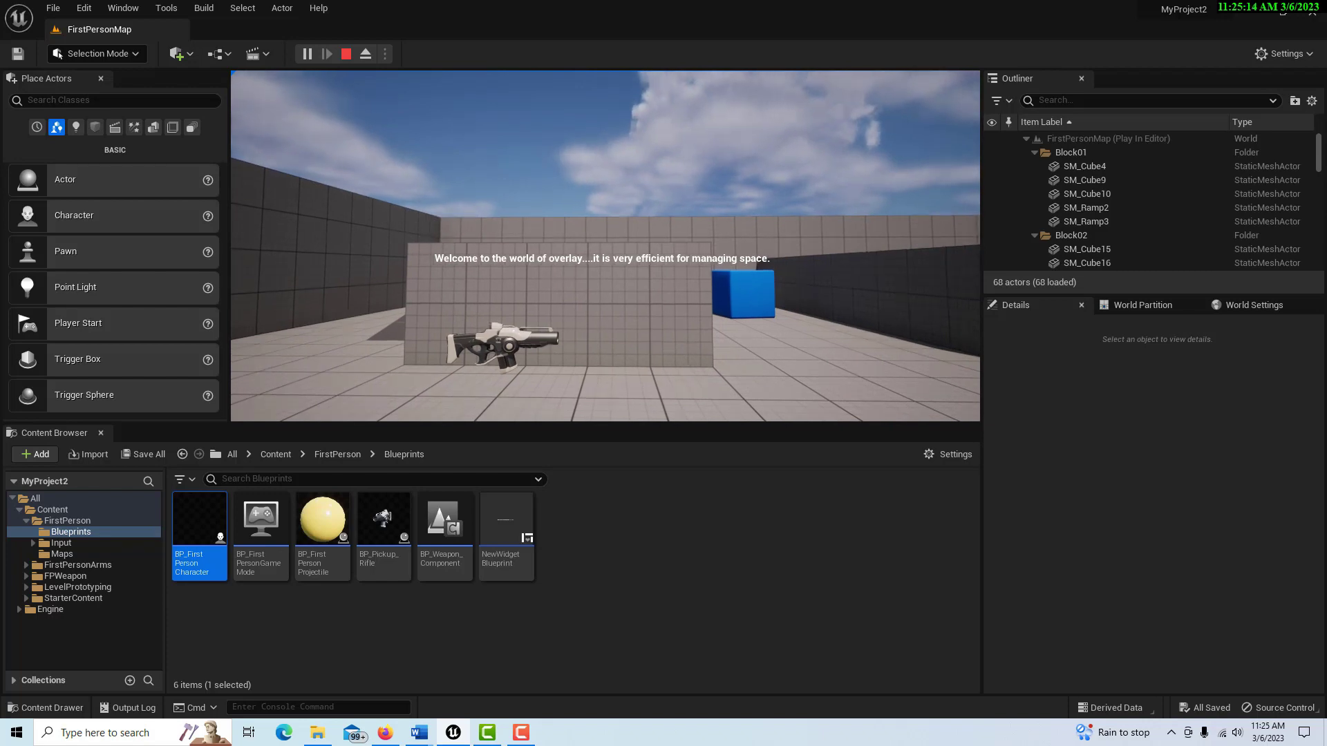